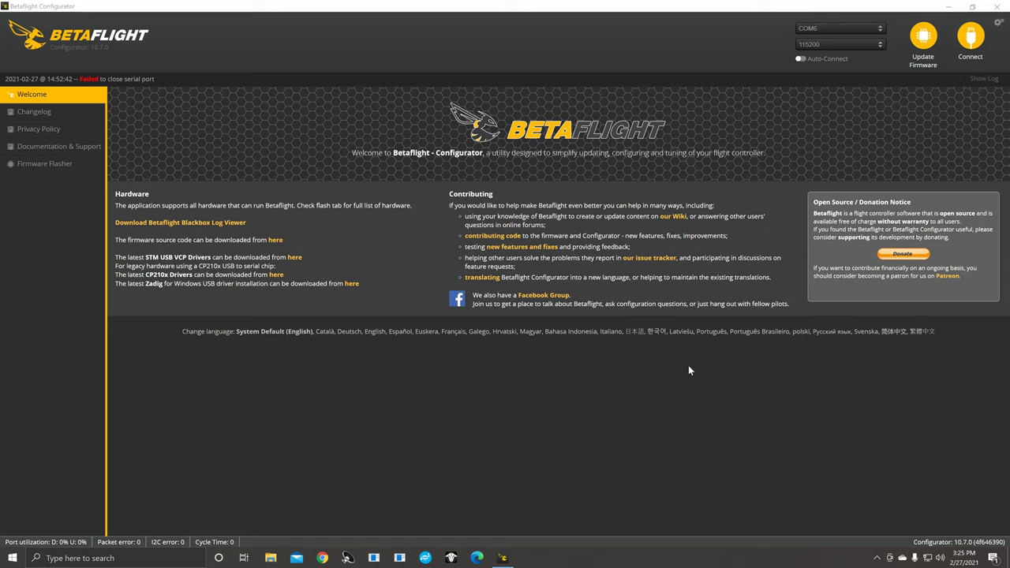
- Connect to the flight controller on COM6, check its firmware version and target, and disconnect it
{"action": "left_click", "coordinate": [976, 41]}
{"action": "left_click", "coordinate": [971, 37]}
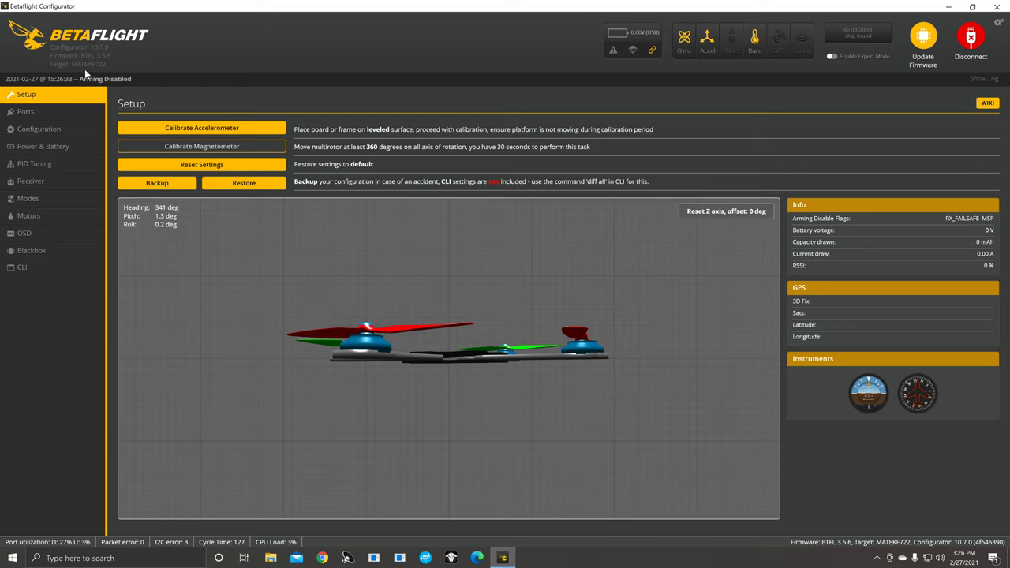
{"action": "left_click", "coordinate": [971, 38]}
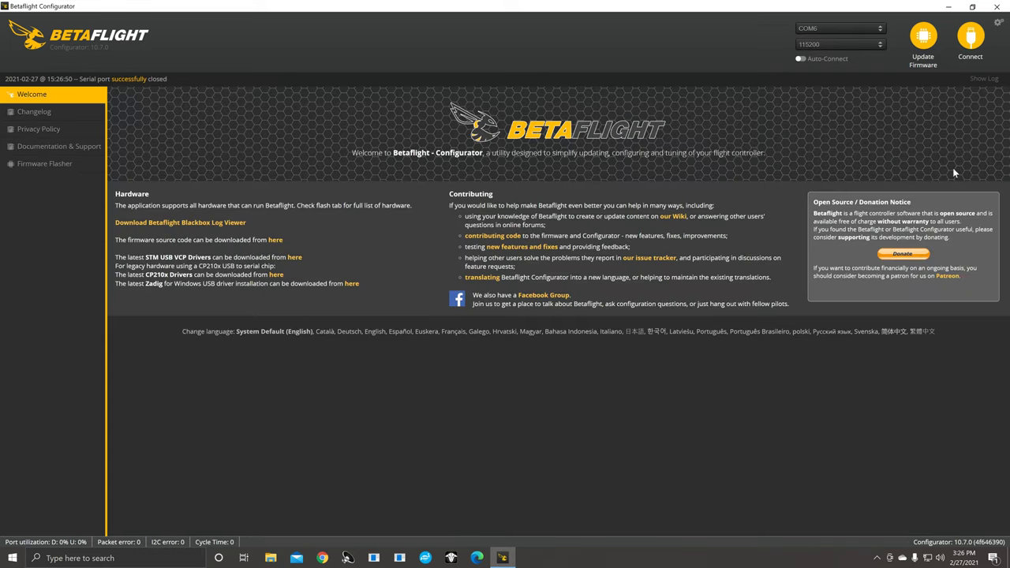
- Open the firmware flasher and choose MATEKF722 as the board to flash
{"action": "left_click", "coordinate": [923, 37]}
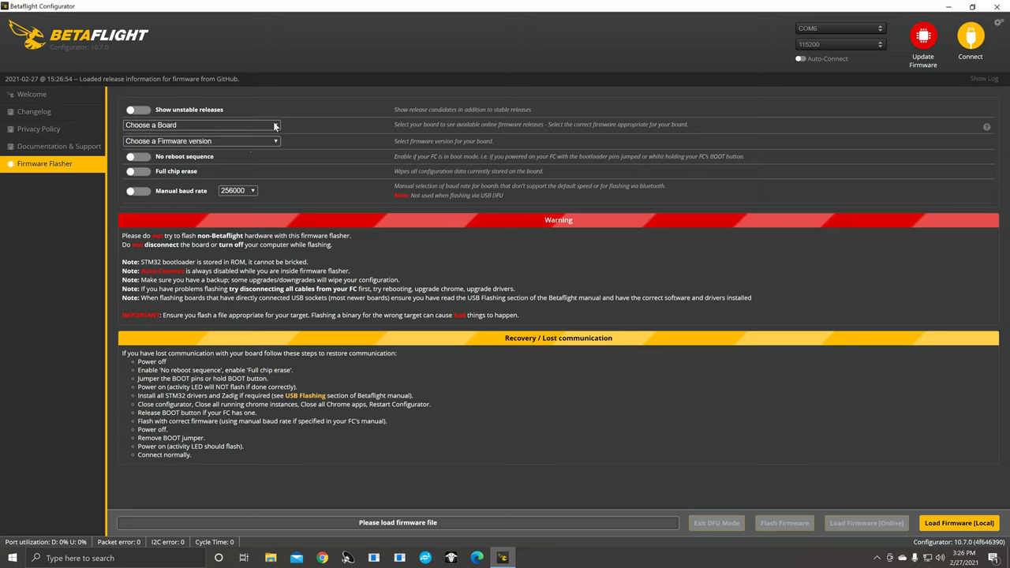
{"action": "left_click", "coordinate": [220, 126]}
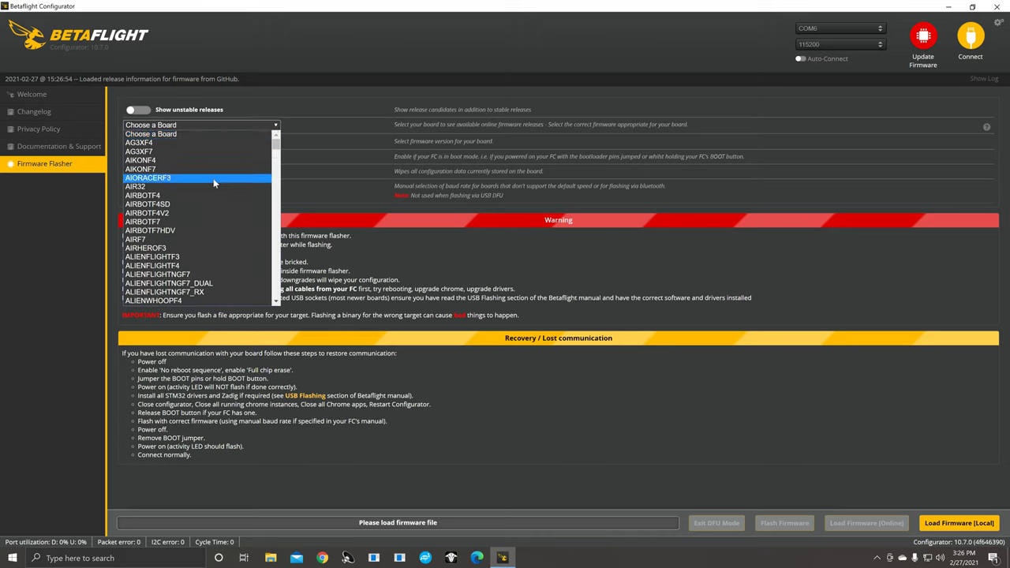
{"action": "key", "text": "m"}
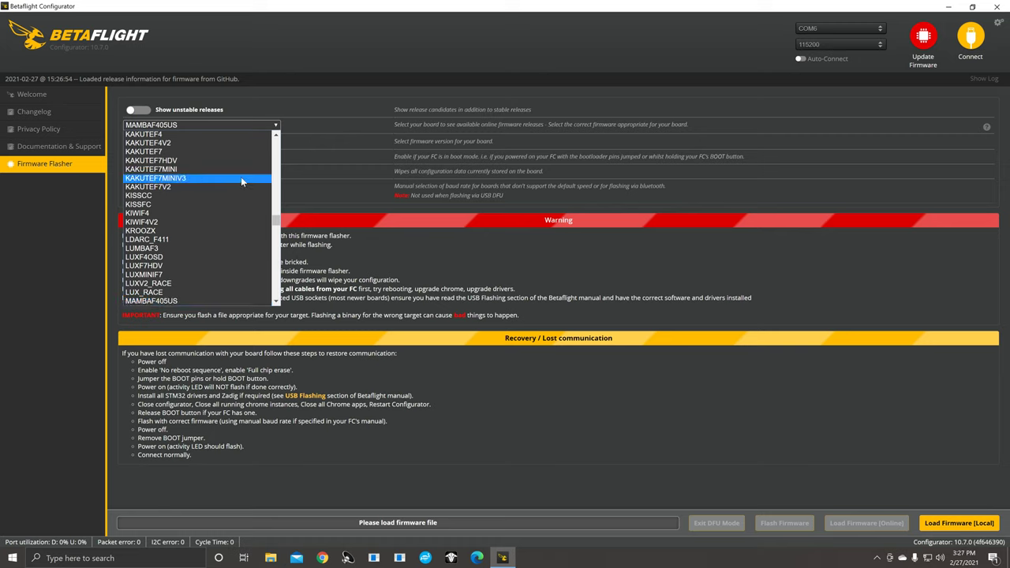
{"action": "scroll", "coordinate": [226, 224], "scroll_direction": "down", "scroll_amount": 3}
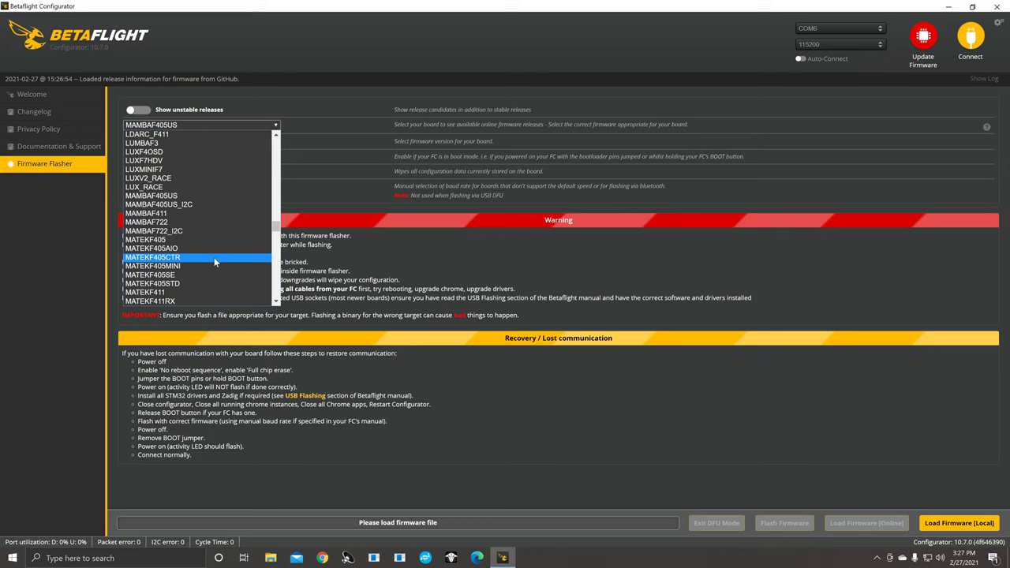
{"action": "scroll", "coordinate": [214, 260], "scroll_direction": "down", "scroll_amount": 3}
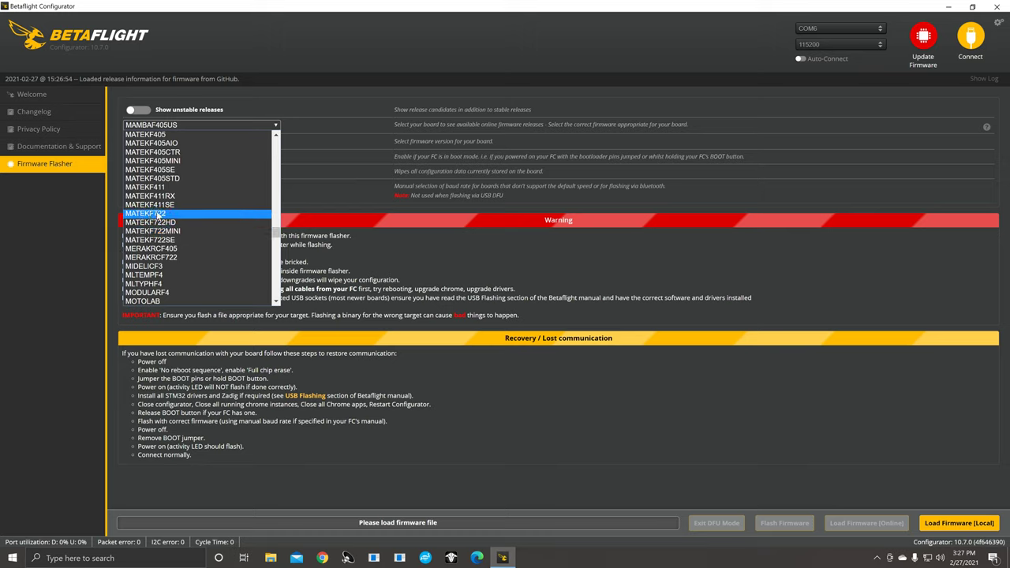
{"action": "left_click", "coordinate": [156, 213]}
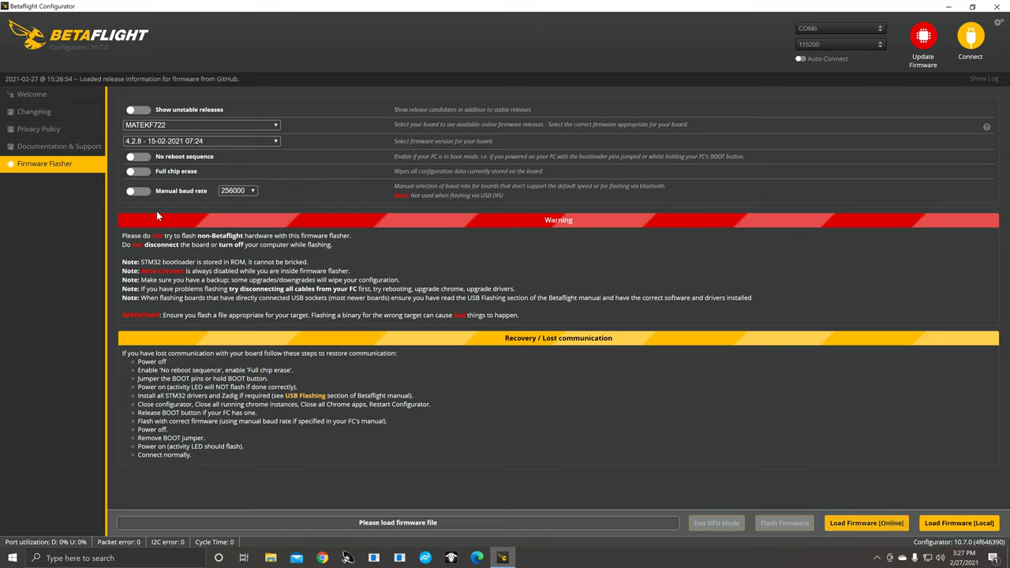
{"action": "left_click", "coordinate": [276, 142]}
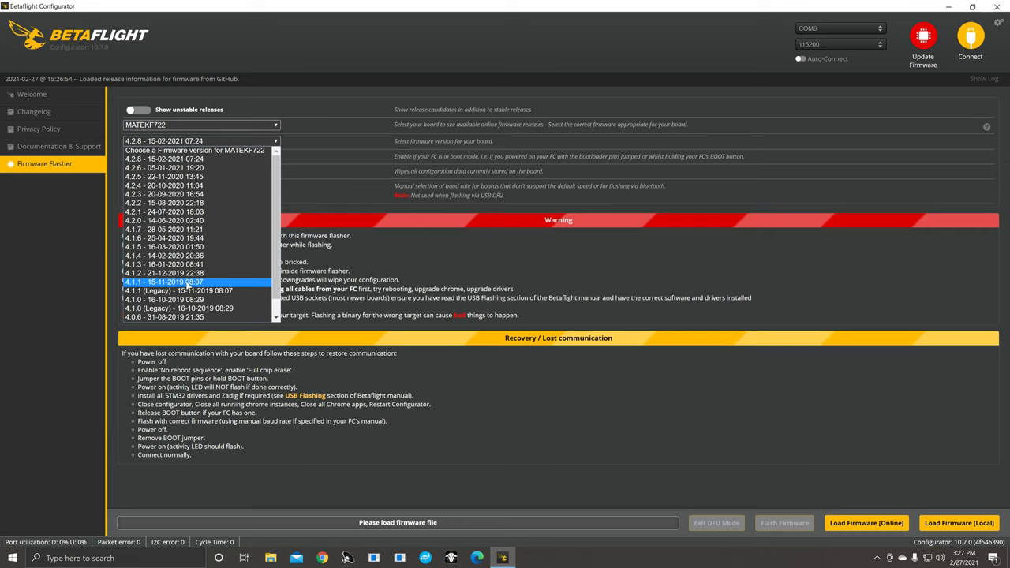
{"action": "left_click", "coordinate": [165, 286]}
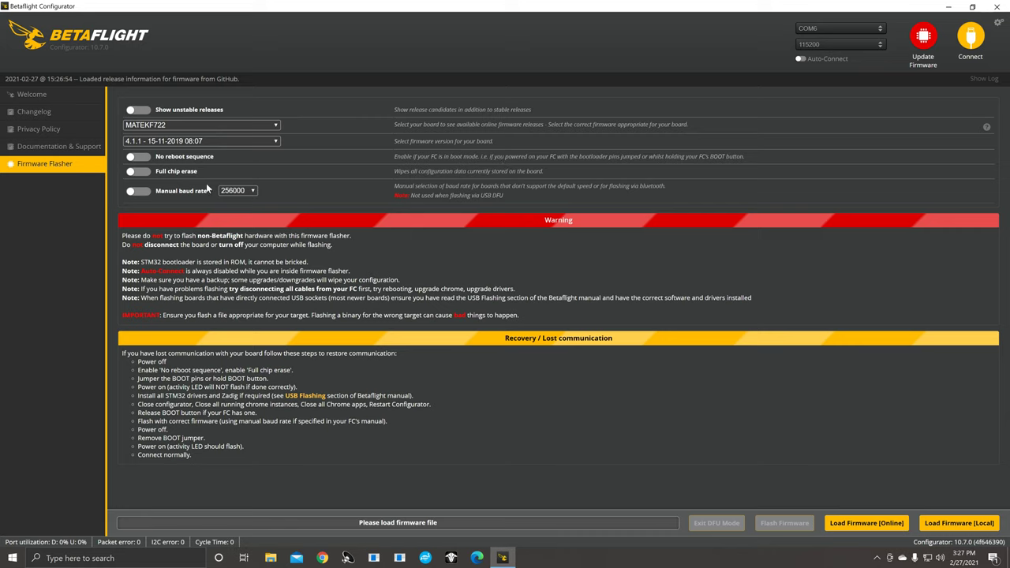
{"action": "left_click", "coordinate": [140, 171]}
{"action": "left_click", "coordinate": [140, 171]}
{"action": "left_click", "coordinate": [860, 523]}
- Review the release info, fixes, target updates and flashing warnings for the loaded 4.1.1 firmware
{"action": "scroll", "coordinate": [838, 449], "scroll_direction": "down", "scroll_amount": 2}
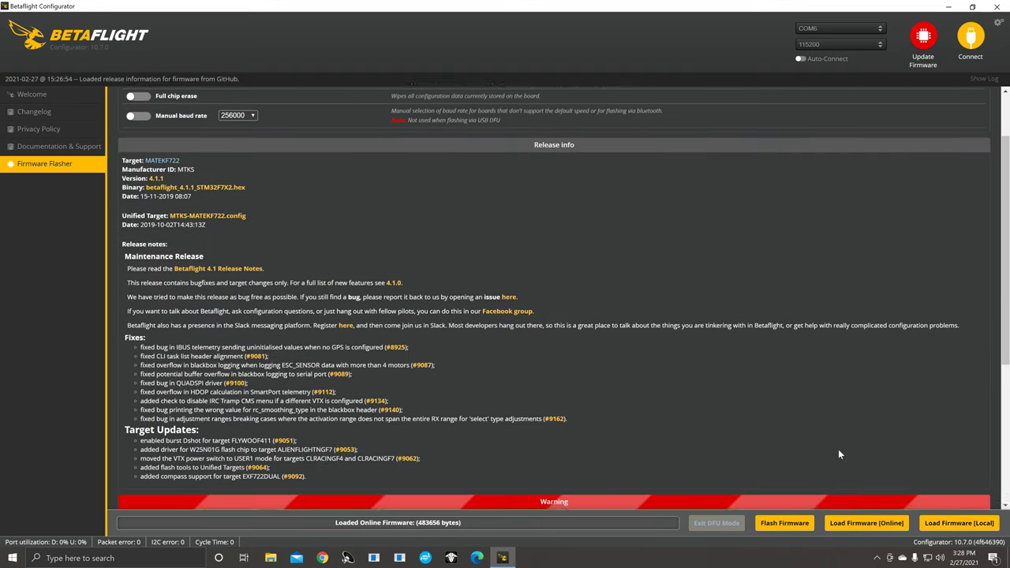
{"action": "scroll", "coordinate": [839, 455], "scroll_direction": "down", "scroll_amount": 1}
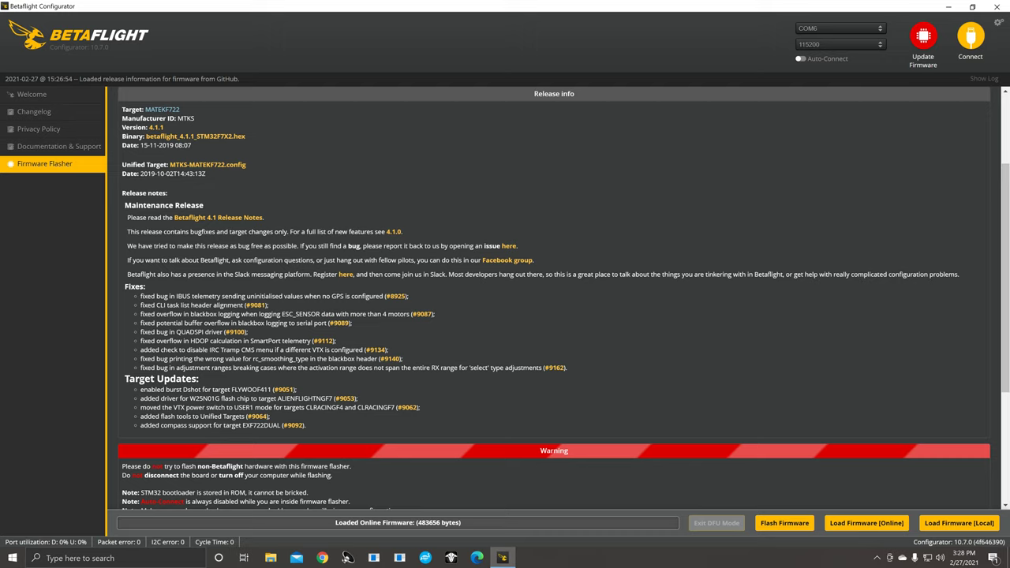
{"action": "scroll", "coordinate": [374, 391], "scroll_direction": "down", "scroll_amount": 3}
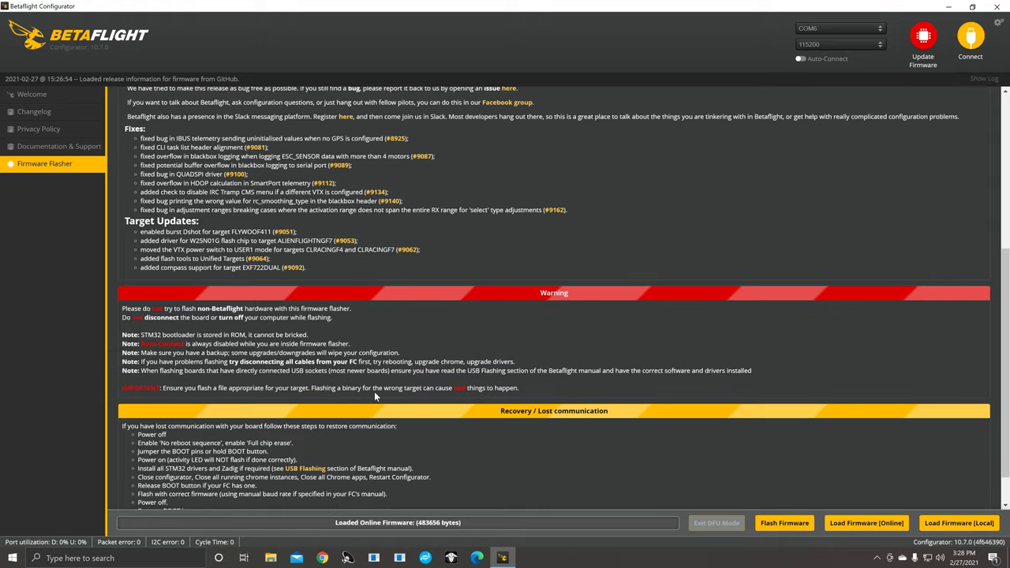
{"action": "scroll", "coordinate": [374, 391], "scroll_direction": "up", "scroll_amount": 3}
{"action": "scroll", "coordinate": [374, 391], "scroll_direction": "up", "scroll_amount": 2}
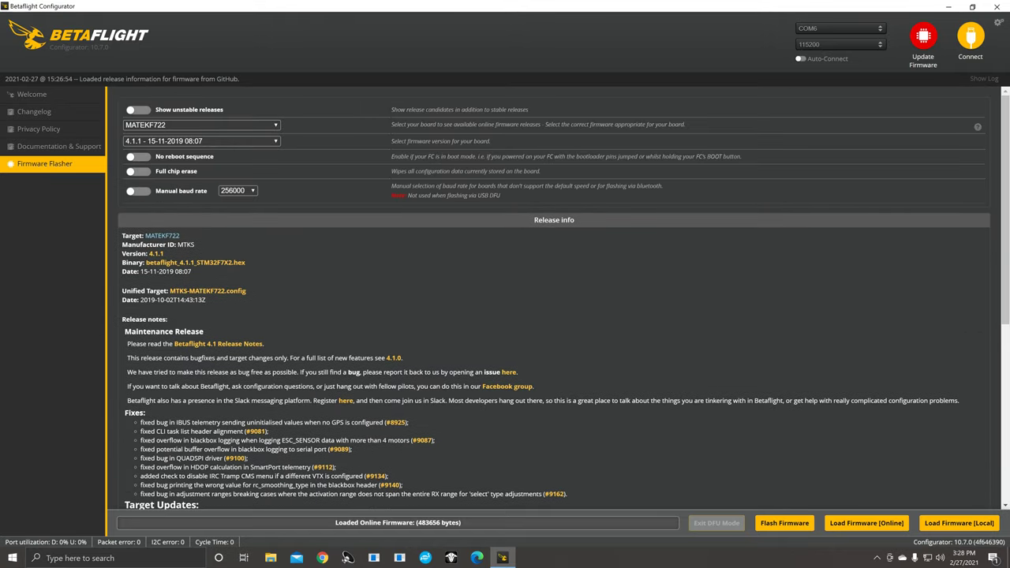
{"action": "scroll", "coordinate": [407, 229], "scroll_direction": "down", "scroll_amount": 2}
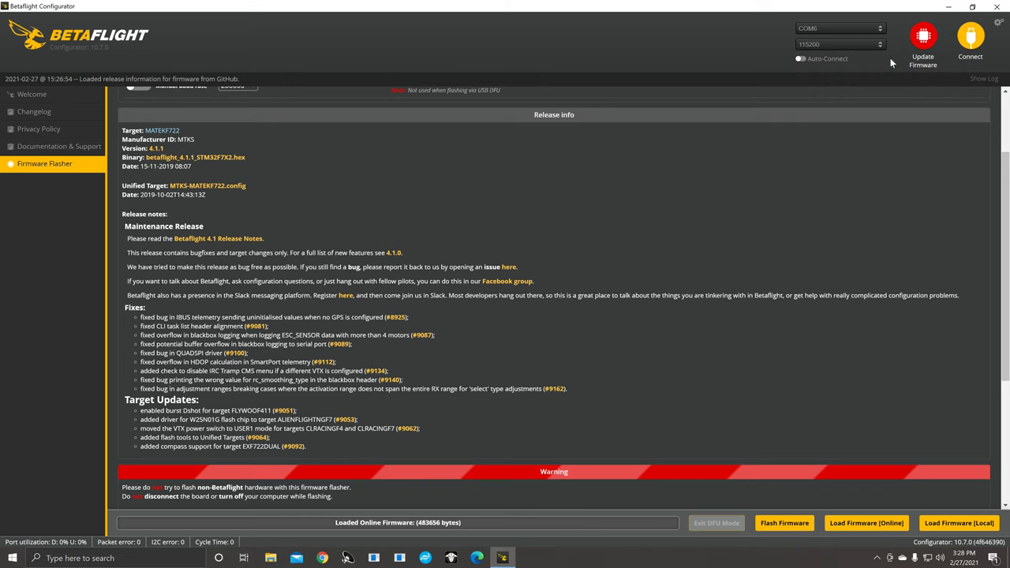
- Leave the firmware flasher without flashing and reconnect to the flight controller
{"action": "left_click", "coordinate": [924, 36]}
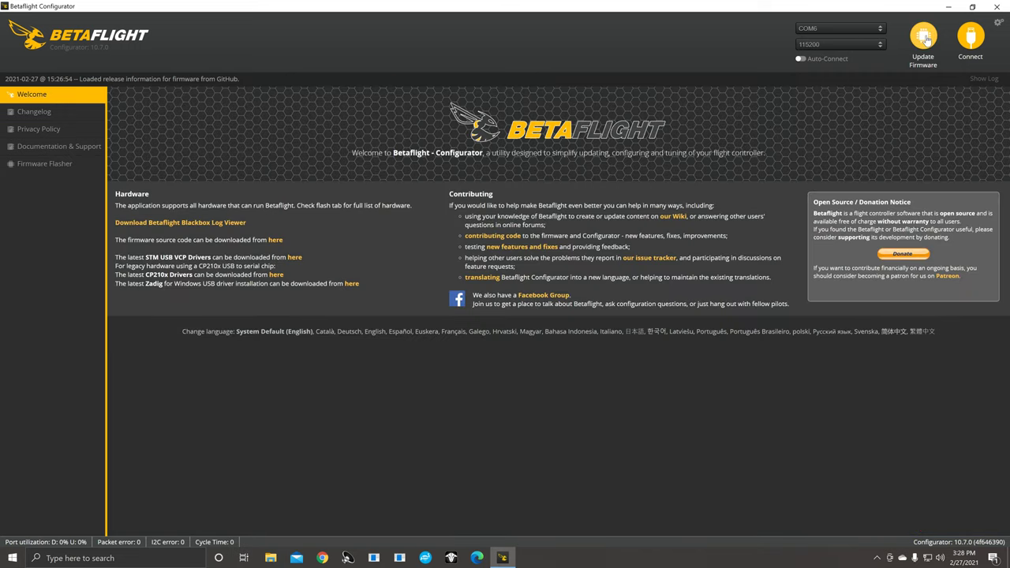
{"action": "left_click", "coordinate": [975, 41]}
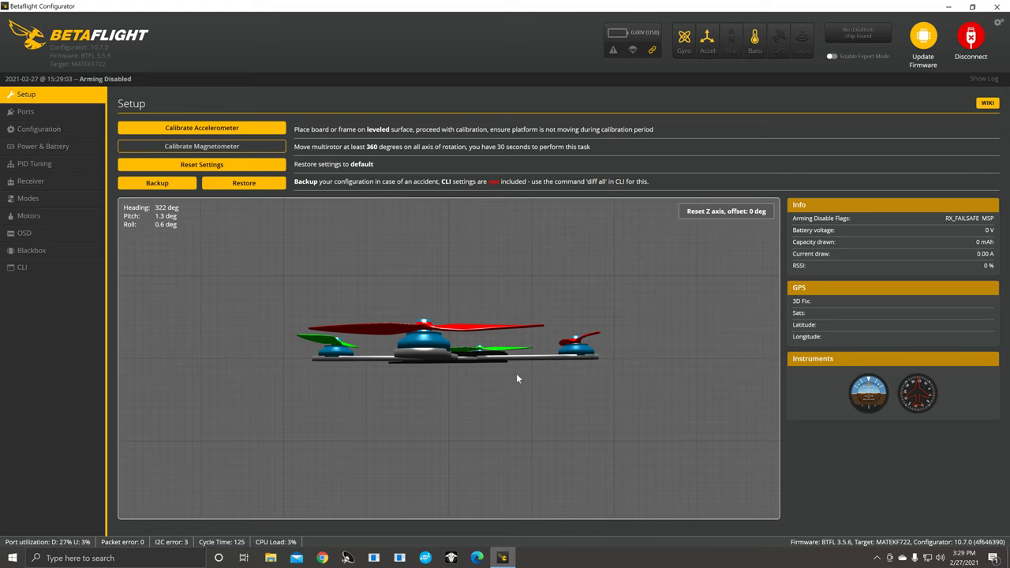
- Try VTX (TBS SmartAudio) as the UART5 peripheral in the port settings, and return it to Disabled
{"action": "left_click", "coordinate": [55, 117]}
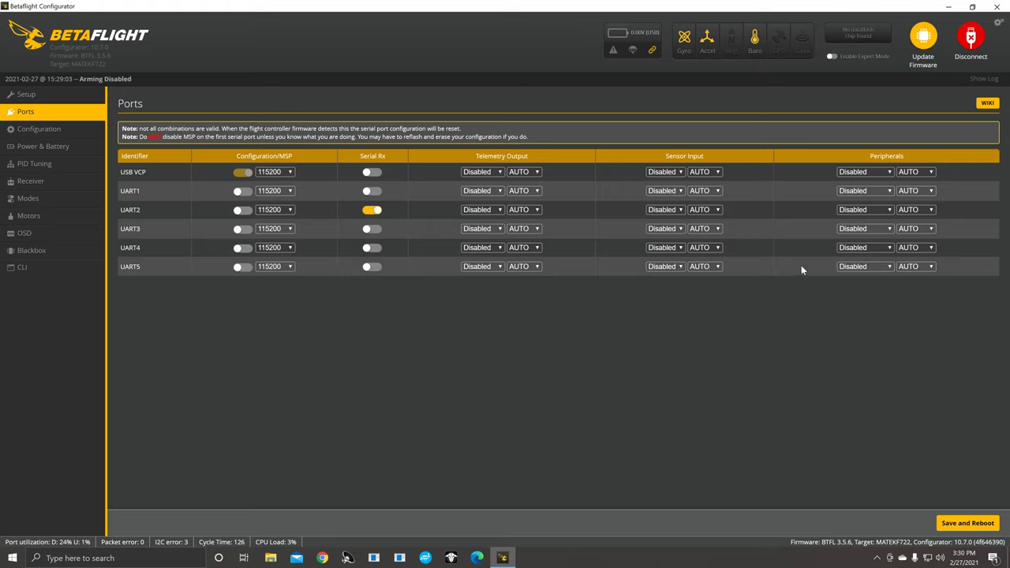
{"action": "left_click", "coordinate": [889, 266]}
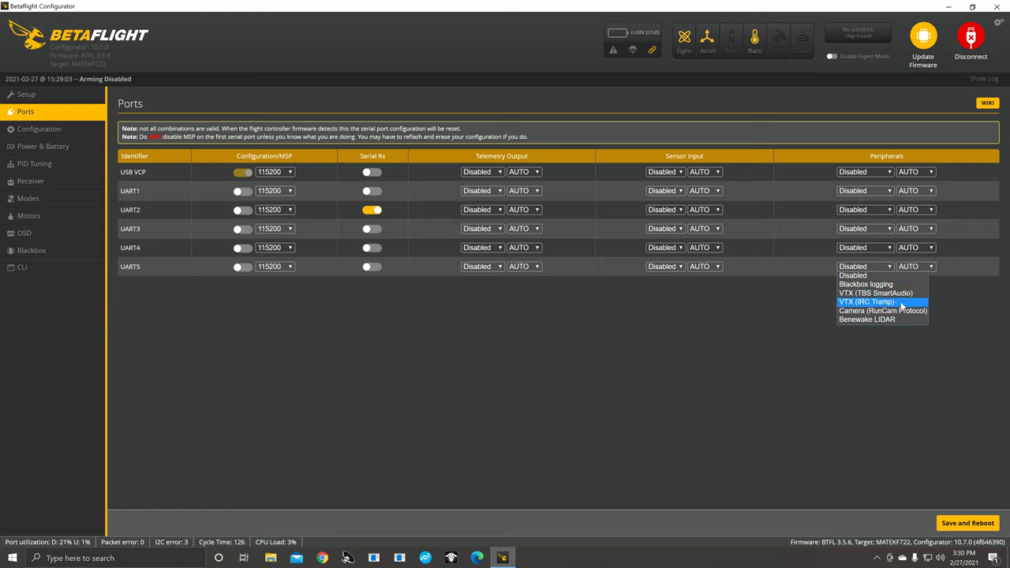
{"action": "left_click", "coordinate": [862, 293]}
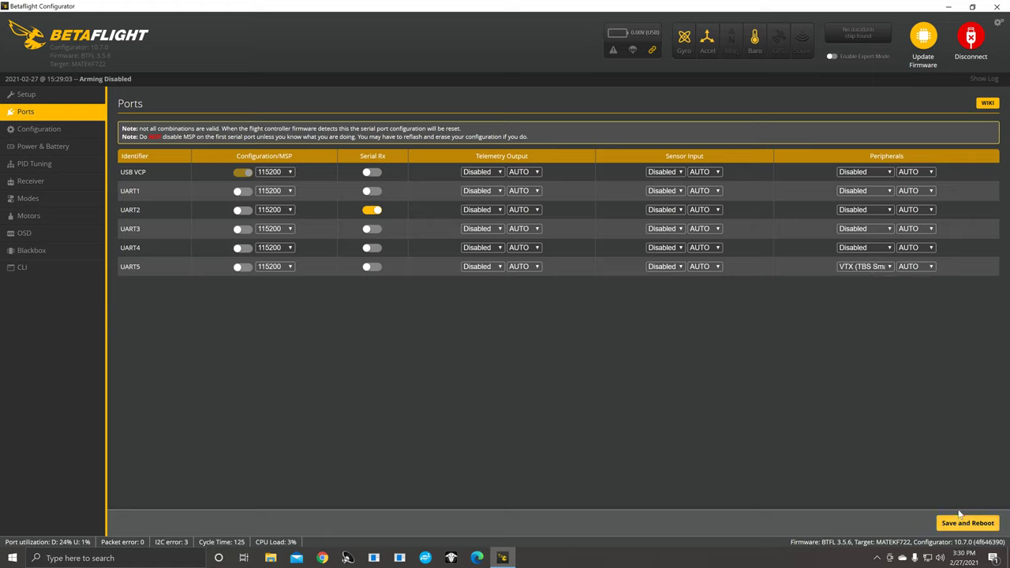
{"action": "left_click", "coordinate": [888, 265]}
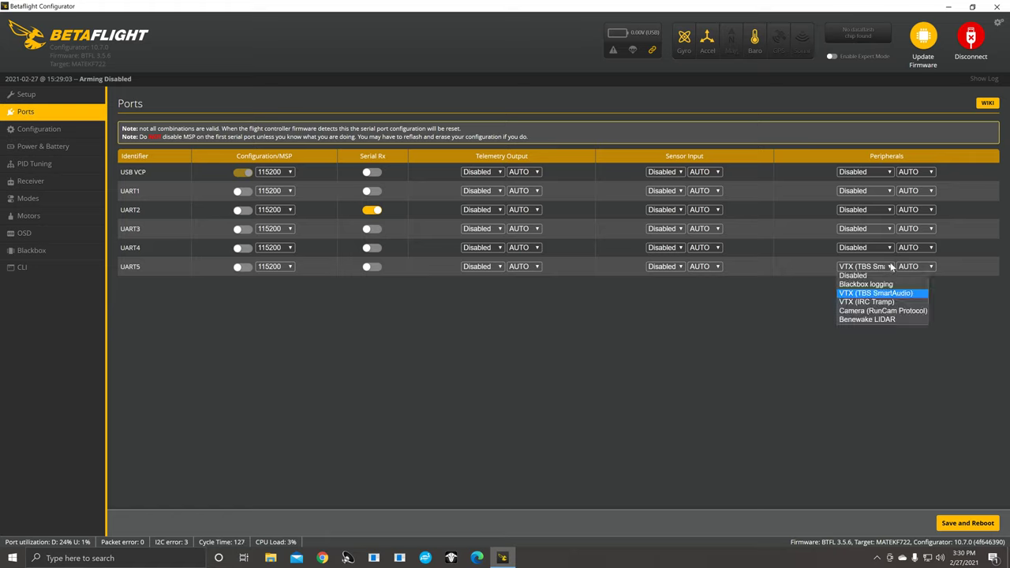
{"action": "left_click", "coordinate": [870, 276]}
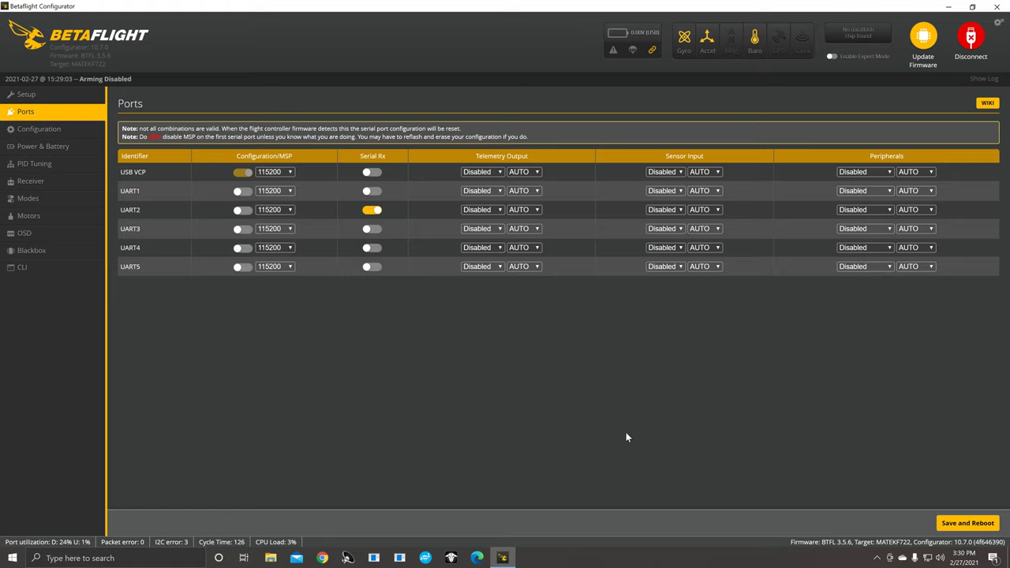
- Try GPS as the UART3 sensor input at 9600 baud in the port settings, and discard the choice
{"action": "left_click", "coordinate": [49, 132]}
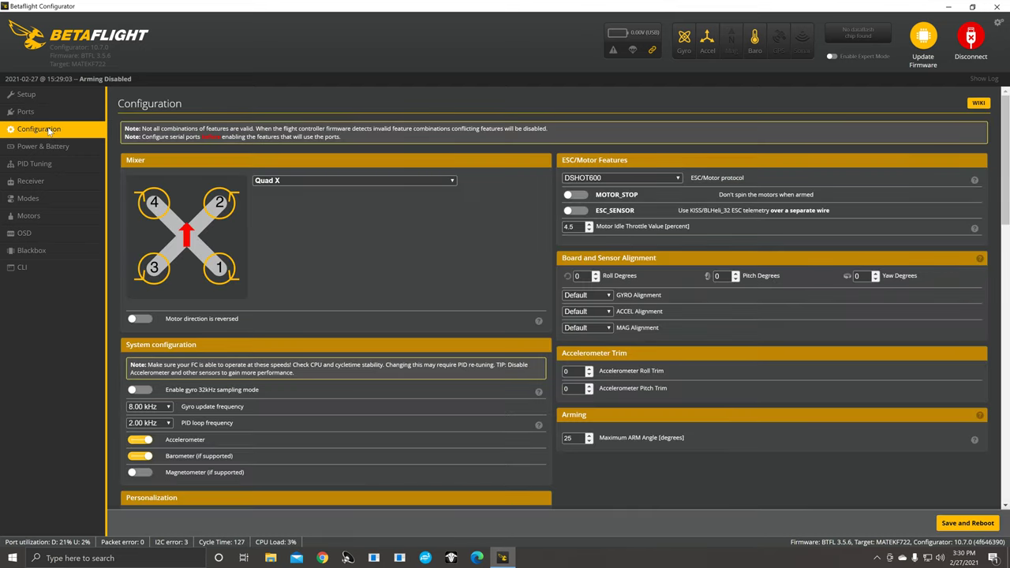
{"action": "left_click", "coordinate": [36, 111]}
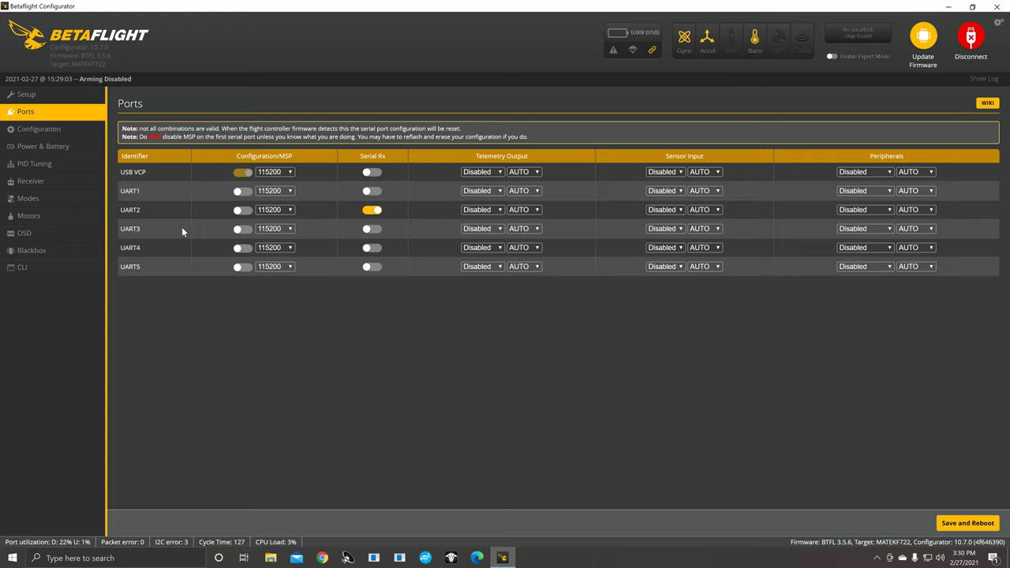
{"action": "left_click", "coordinate": [679, 229]}
{"action": "left_click", "coordinate": [717, 229]}
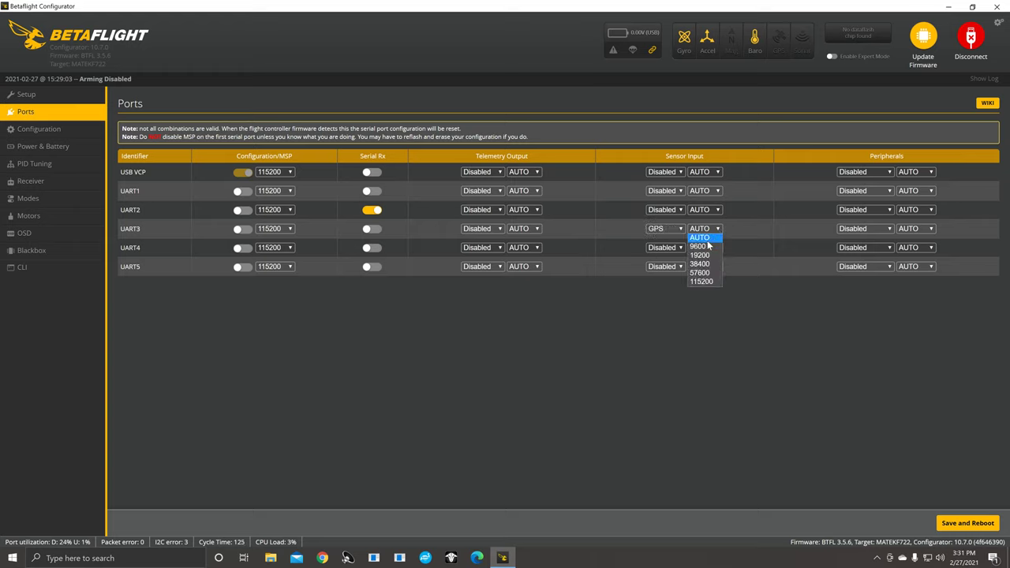
{"action": "left_click", "coordinate": [706, 247]}
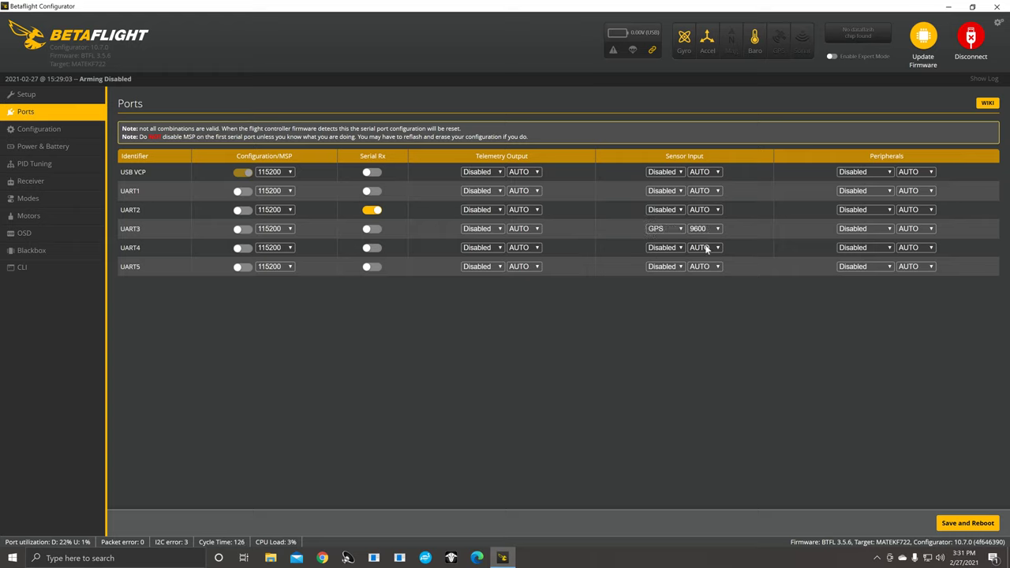
{"action": "left_click", "coordinate": [718, 229]}
{"action": "left_click", "coordinate": [707, 234]}
{"action": "left_click", "coordinate": [680, 229]}
- Open the Configuration page and look through the available mixer types, keeping Quad X
{"action": "left_click", "coordinate": [39, 129]}
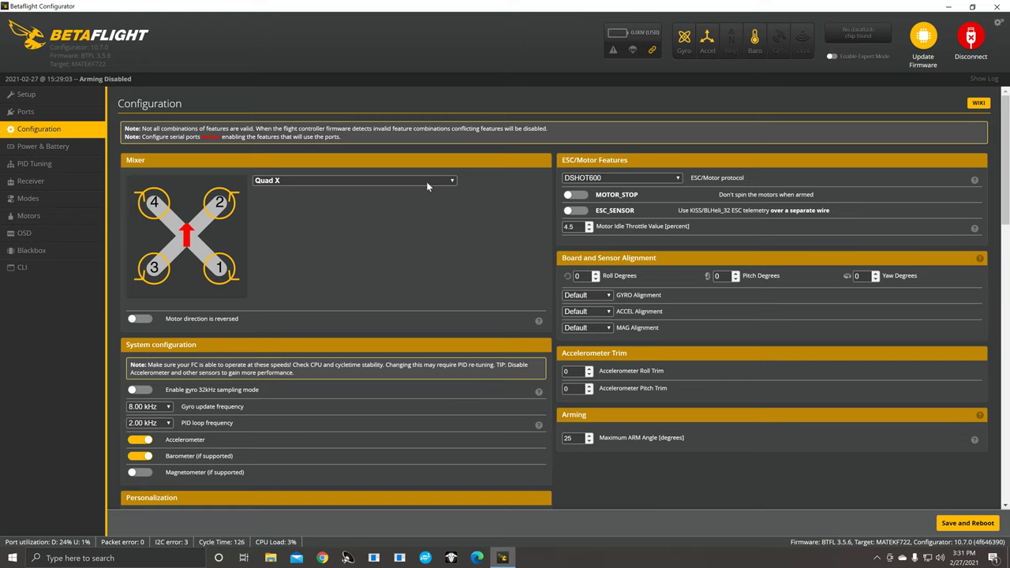
{"action": "left_click", "coordinate": [453, 183]}
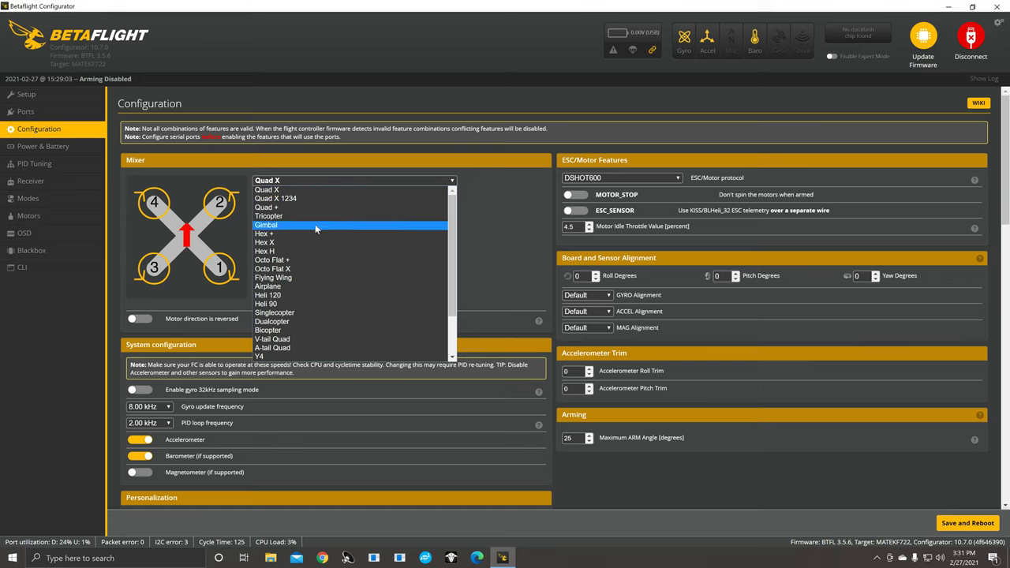
{"action": "left_click", "coordinate": [451, 182]}
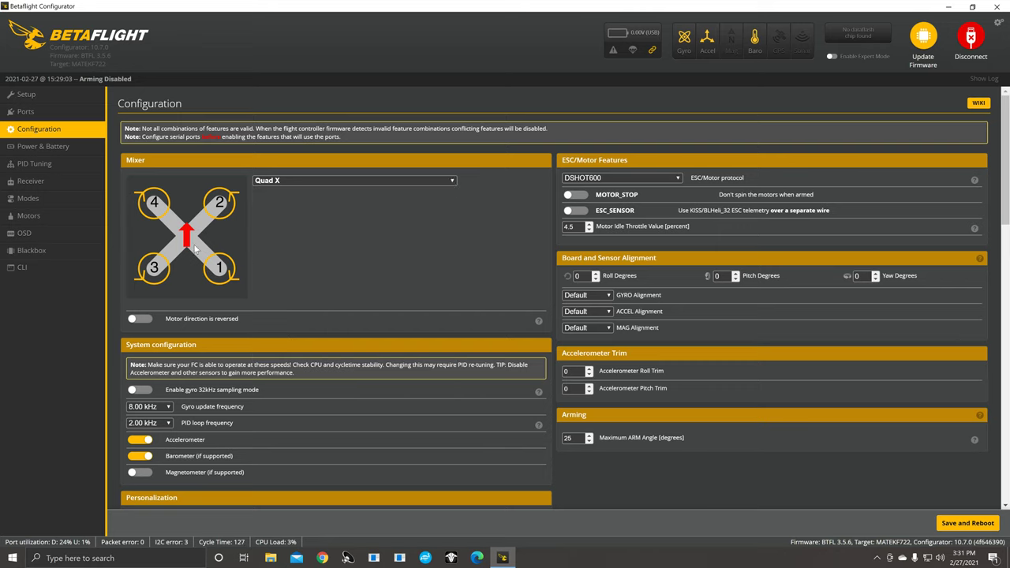
- Try the reversed motor direction option for the Quad X mixer, and switch it back off
{"action": "left_click", "coordinate": [147, 321]}
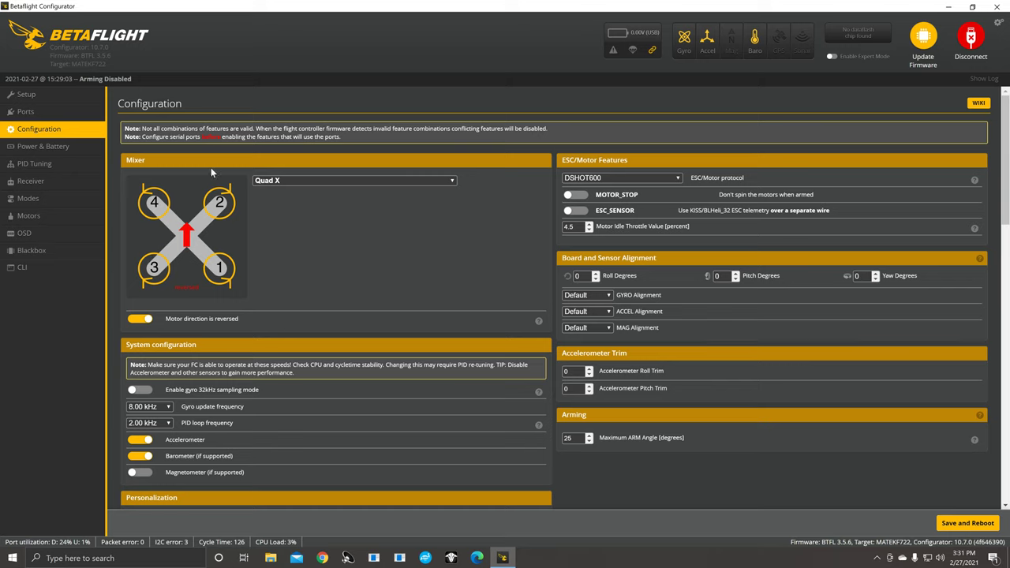
{"action": "left_click", "coordinate": [142, 320]}
{"action": "left_click", "coordinate": [142, 320]}
{"action": "left_click", "coordinate": [142, 320]}
{"action": "left_click", "coordinate": [143, 320]}
{"action": "left_click", "coordinate": [144, 319]}
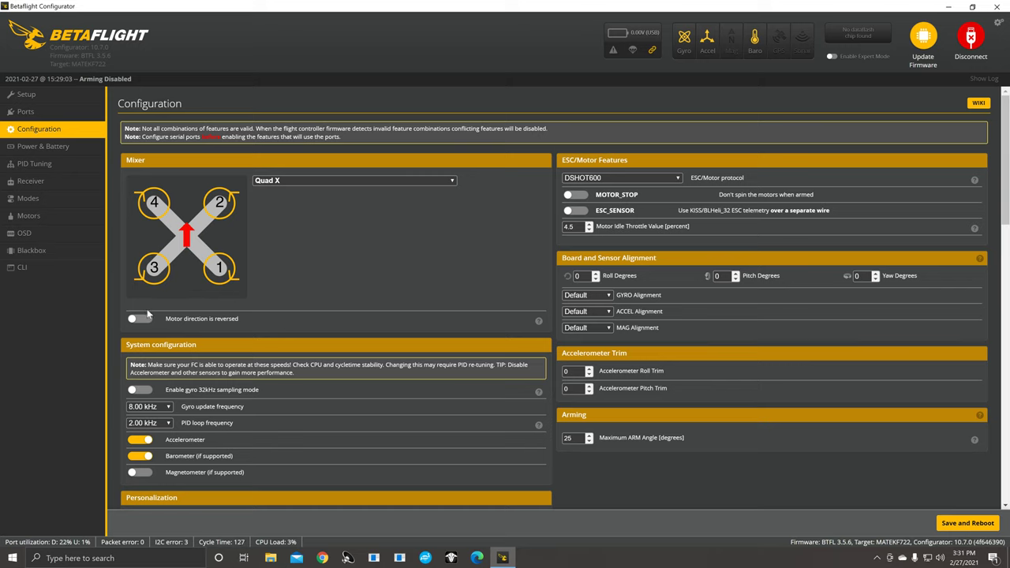
{"action": "left_click", "coordinate": [142, 320]}
- Try DSHOT150 as the ESC/Motor protocol, and return it to DSHOT600
{"action": "left_click", "coordinate": [676, 180]}
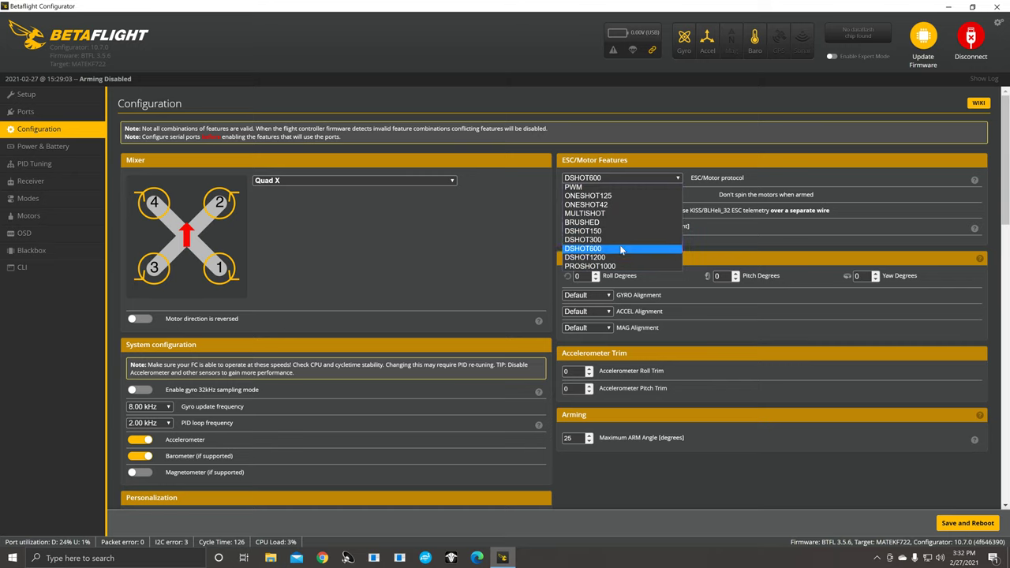
{"action": "left_click", "coordinate": [619, 249]}
{"action": "left_click", "coordinate": [676, 180]}
{"action": "left_click", "coordinate": [622, 231]}
{"action": "left_click", "coordinate": [678, 180]}
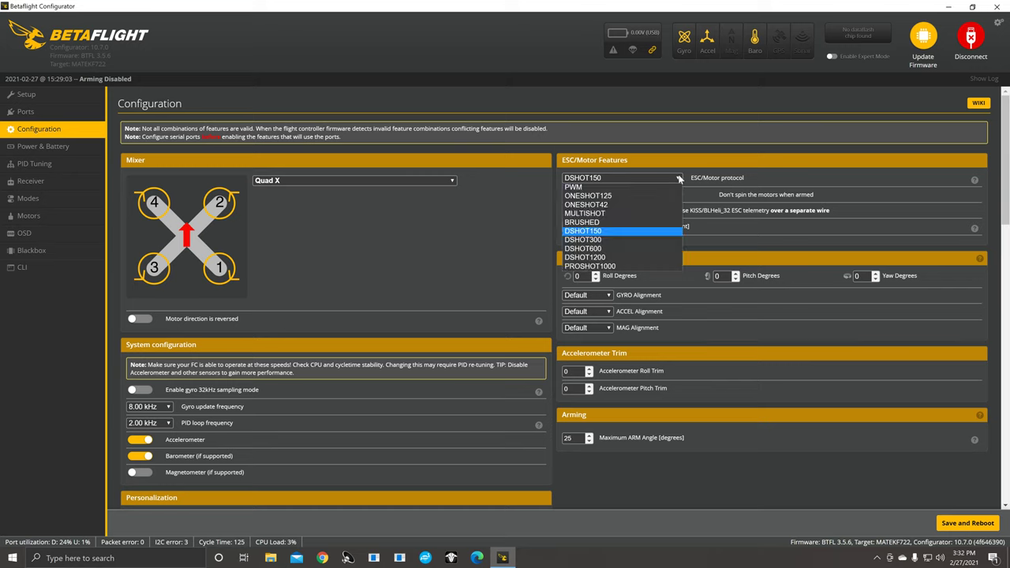
{"action": "left_click", "coordinate": [613, 248]}
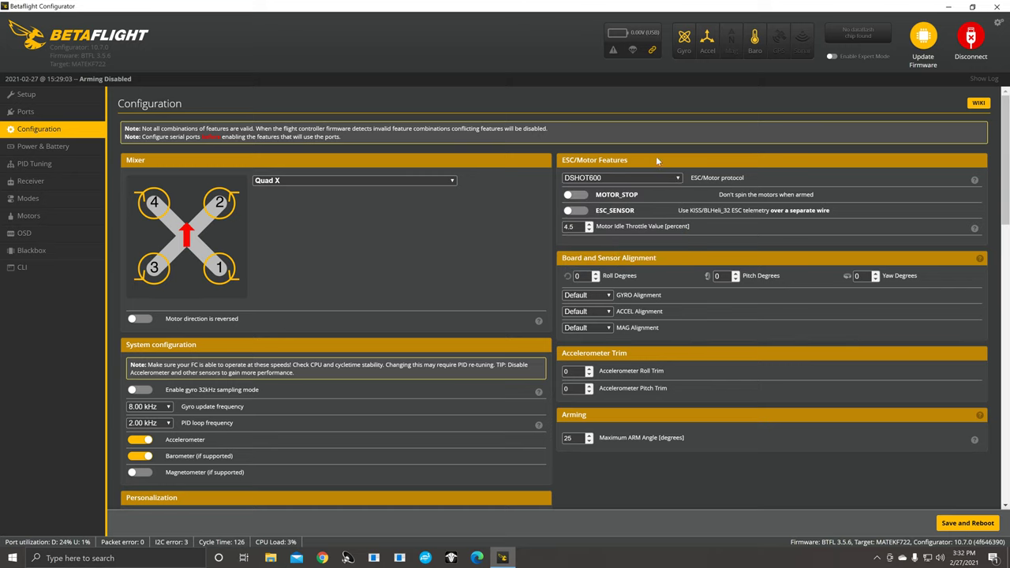
- Try MOTOR_STOP on and off, and set the Motor Idle Throttle Value to 4.51 percent
{"action": "left_click", "coordinate": [580, 194]}
{"action": "left_click", "coordinate": [581, 194]}
{"action": "type", "text": "6"}
{"action": "left_click", "coordinate": [589, 226]}
{"action": "left_click", "coordinate": [588, 226]}
{"action": "left_click", "coordinate": [589, 231]}
{"action": "left_click", "coordinate": [589, 232]}
{"action": "left_click", "coordinate": [589, 232]}
{"action": "left_click", "coordinate": [588, 232]}
{"action": "left_click", "coordinate": [589, 232]}
{"action": "left_click", "coordinate": [589, 232]}
{"action": "left_click", "coordinate": [589, 232]}
{"action": "left_click", "coordinate": [588, 231]}
- Try 180 and 90 degrees in the board and sensor alignment, and reset the angle to 0
{"action": "type", "text": "180"}
{"action": "key", "text": "BackSpace"}
{"action": "key", "text": "BackSpace"}
{"action": "key", "text": "BackSpace"}
{"action": "type", "text": "90"}
{"action": "key", "text": "BackSpace"}
{"action": "key", "text": "BackSpace"}
{"action": "type", "text": "0"}
- Set the Maximum ARM Angle to 180 degrees in the arming settings
{"action": "scroll", "coordinate": [780, 308], "scroll_direction": "down", "scroll_amount": 1}
{"action": "scroll", "coordinate": [781, 309], "scroll_direction": "down", "scroll_amount": 2}
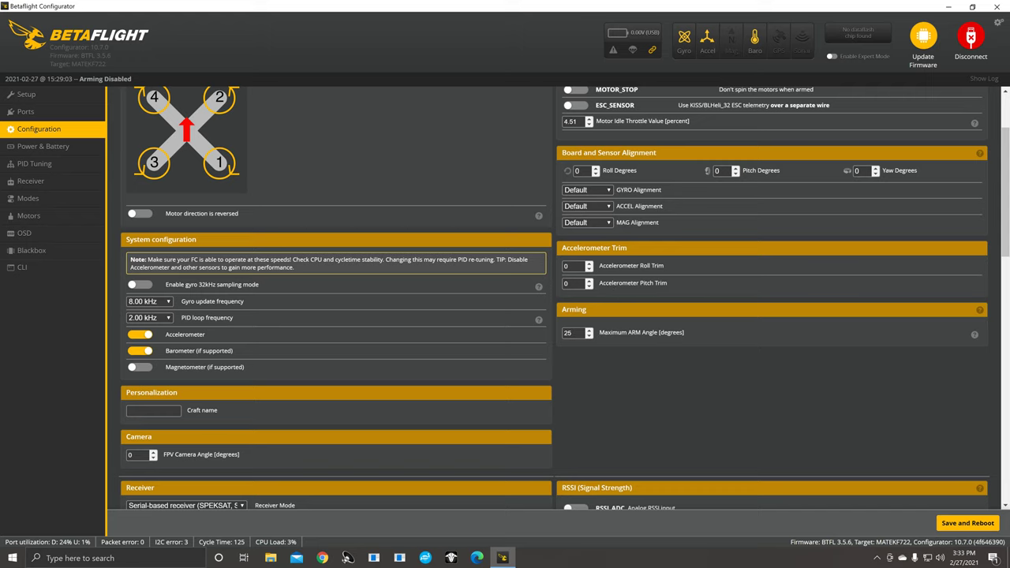
{"action": "left_click_drag", "start_coordinate": [572, 332], "coordinate": [534, 333]}
{"action": "type", "text": "180"}
{"action": "left_click_drag", "start_coordinate": [574, 332], "coordinate": [532, 336]}
{"action": "key", "text": "BackSpace"}
{"action": "type", "text": "0180"}
{"action": "scroll", "coordinate": [652, 359], "scroll_direction": "down", "scroll_amount": 2}
{"action": "scroll", "coordinate": [480, 357], "scroll_direction": "up", "scroll_amount": 2}
{"action": "mouse_move", "coordinate": [539, 287]}
- Try 30 degrees as the FPV Camera Angle, and return it to 0
{"action": "scroll", "coordinate": [291, 348], "scroll_direction": "down", "scroll_amount": 2}
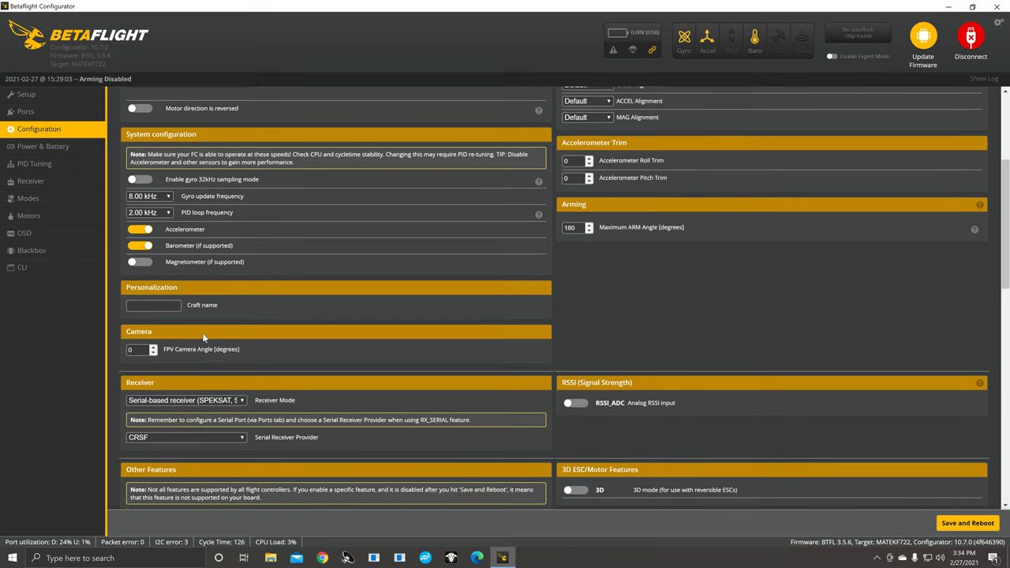
{"action": "left_click", "coordinate": [155, 307]}
{"action": "key", "text": "BackSpace"}
{"action": "type", "text": "30"}
{"action": "key", "text": "BackSpace"}
{"action": "key", "text": "BackSpace"}
{"action": "type", "text": "0"}
{"action": "scroll", "coordinate": [193, 350], "scroll_direction": "down", "scroll_amount": 3}
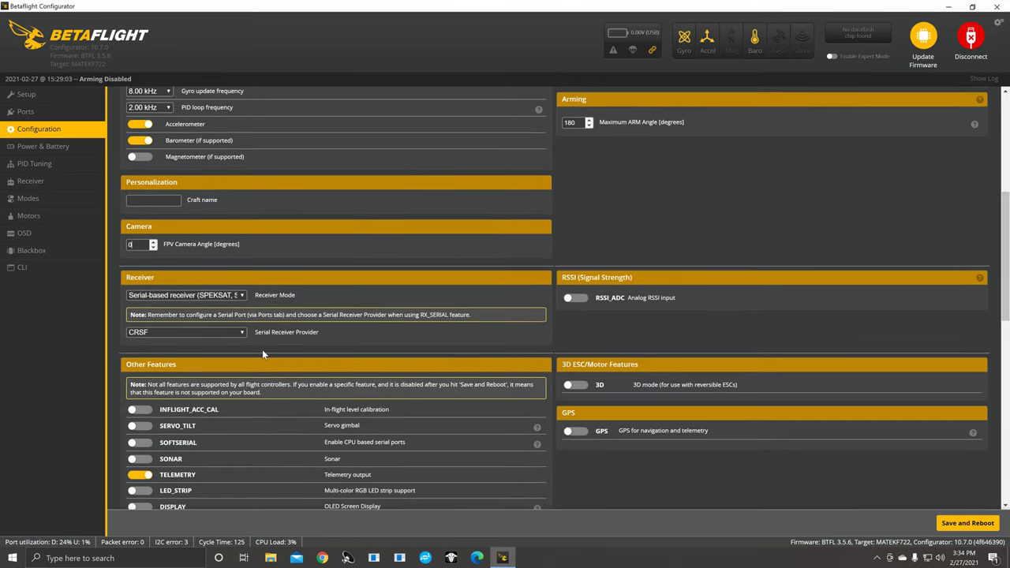
- Keep the serial-based receiver as Receiver Mode, try SBUS as the Serial Receiver Provider, and return it to CRSF
{"action": "left_click", "coordinate": [241, 297]}
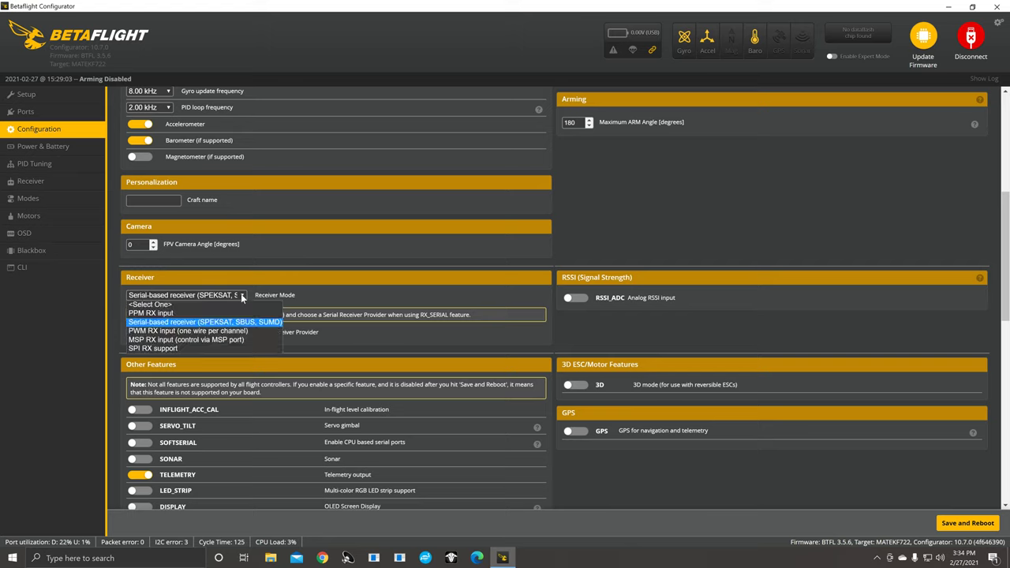
{"action": "left_click", "coordinate": [202, 321]}
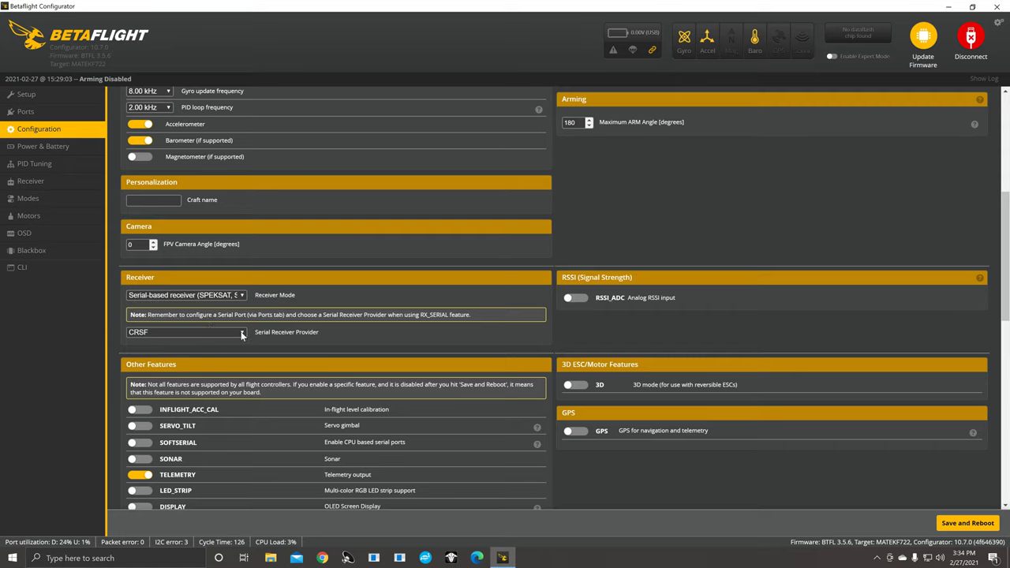
{"action": "left_click", "coordinate": [241, 332]}
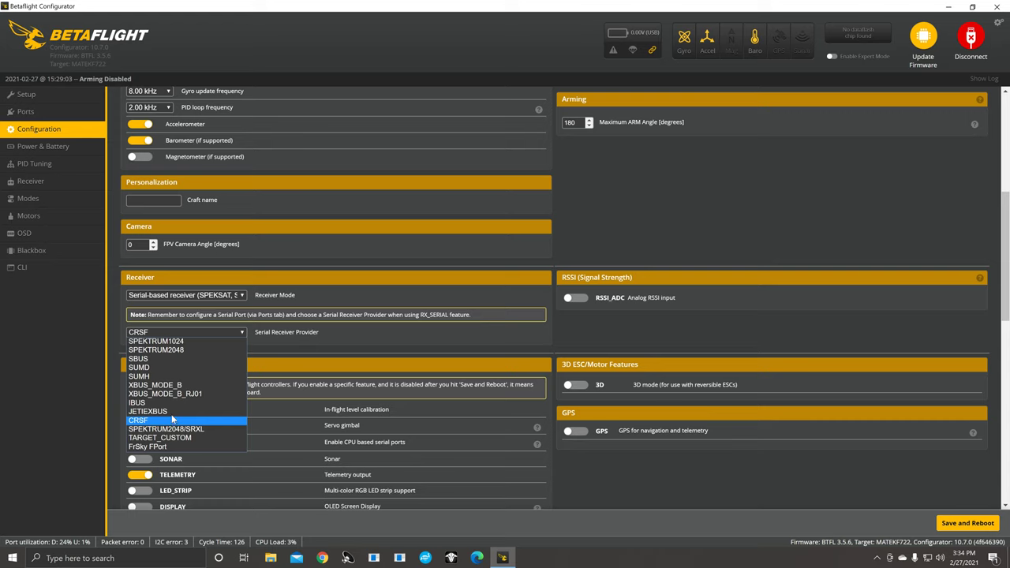
{"action": "left_click", "coordinate": [177, 359]}
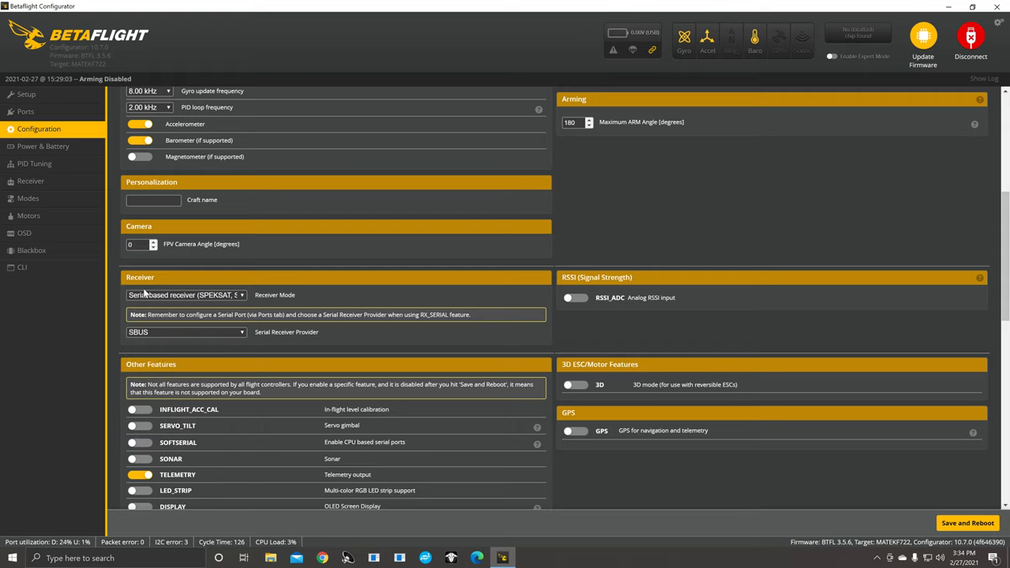
{"action": "left_click", "coordinate": [242, 333]}
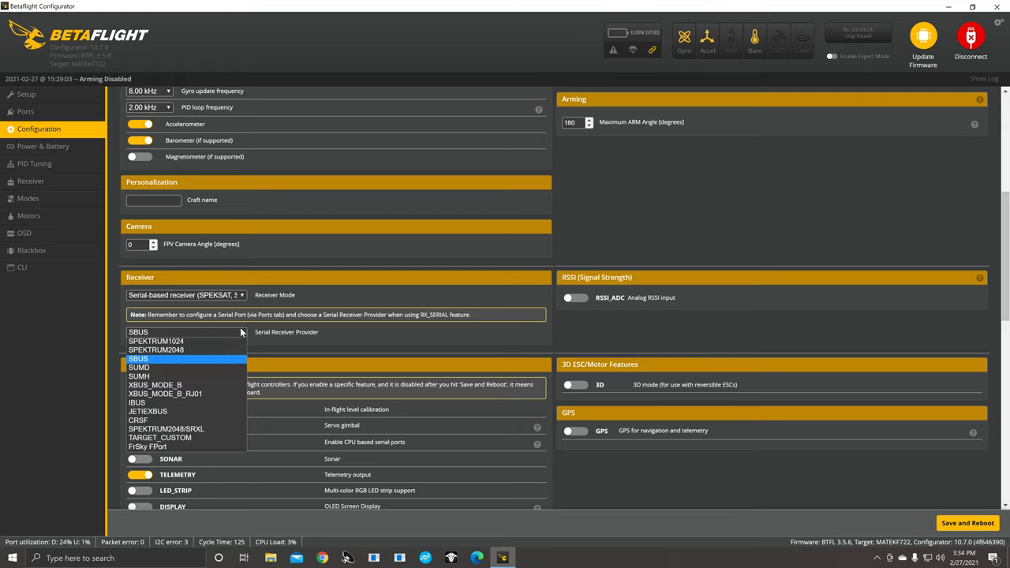
{"action": "left_click", "coordinate": [181, 419]}
- Try the RSSI_ADC analog input and the 3D mode for reversible ESCs, and switch both back off
{"action": "scroll", "coordinate": [381, 324], "scroll_direction": "down", "scroll_amount": 1}
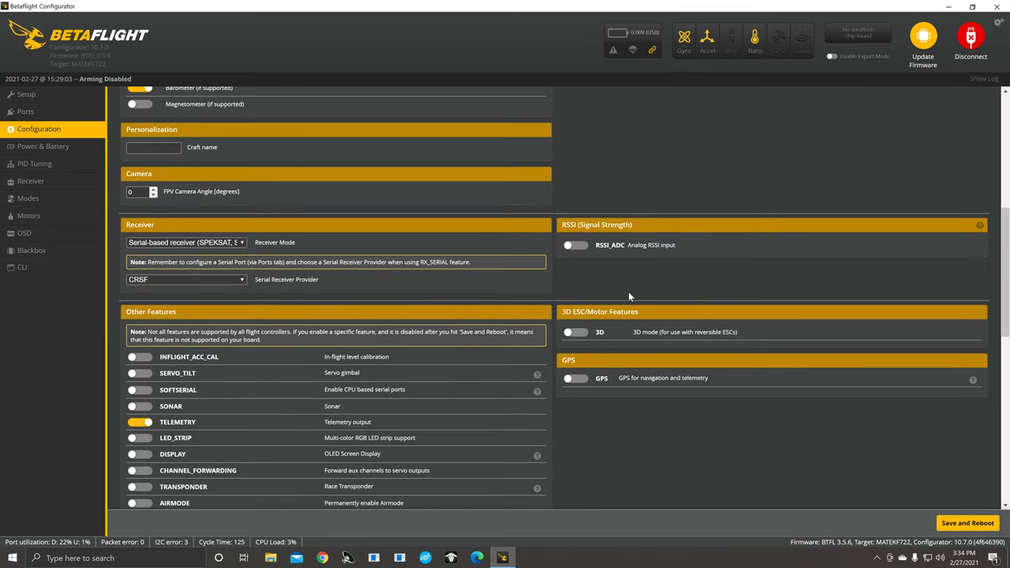
{"action": "left_click", "coordinate": [578, 247]}
{"action": "left_click", "coordinate": [580, 248]}
{"action": "left_click", "coordinate": [580, 247]}
{"action": "left_click", "coordinate": [580, 248]}
{"action": "left_click", "coordinate": [576, 332]}
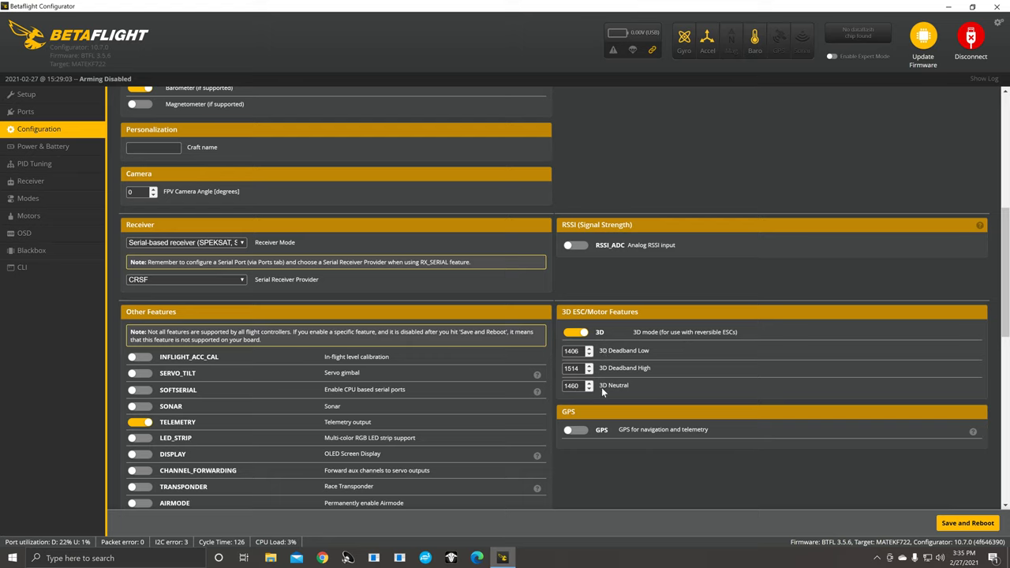
{"action": "left_click", "coordinate": [575, 332]}
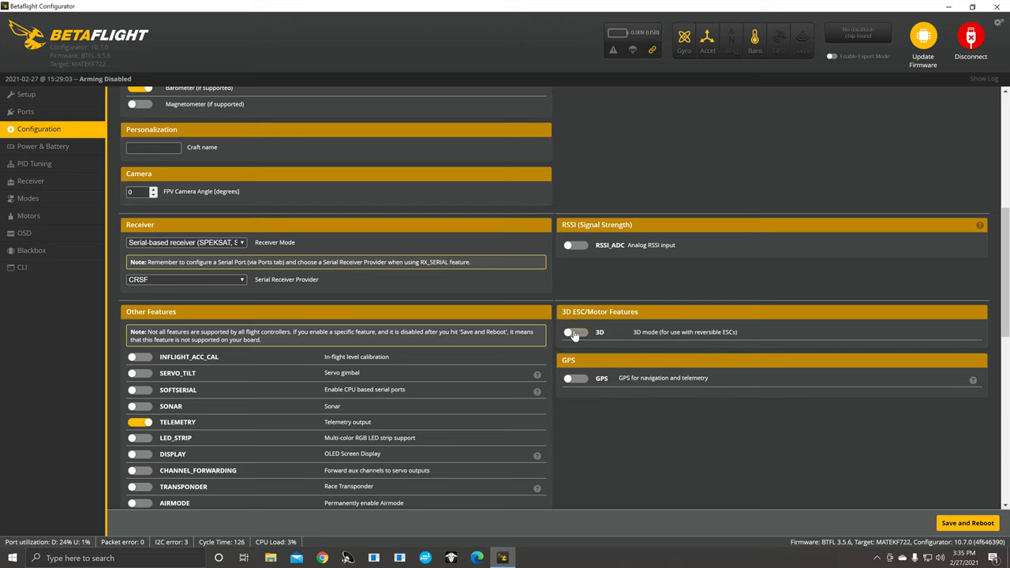
- Enable GPS and set its protocol to UBLOX
{"action": "left_click", "coordinate": [576, 380]}
{"action": "scroll", "coordinate": [647, 409], "scroll_direction": "down", "scroll_amount": 3}
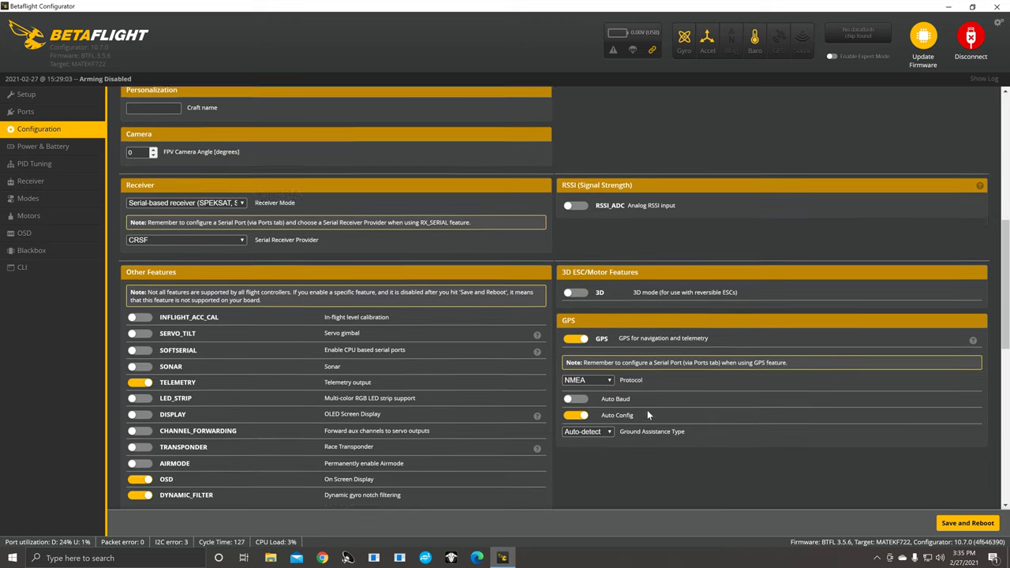
{"action": "left_click", "coordinate": [605, 315]}
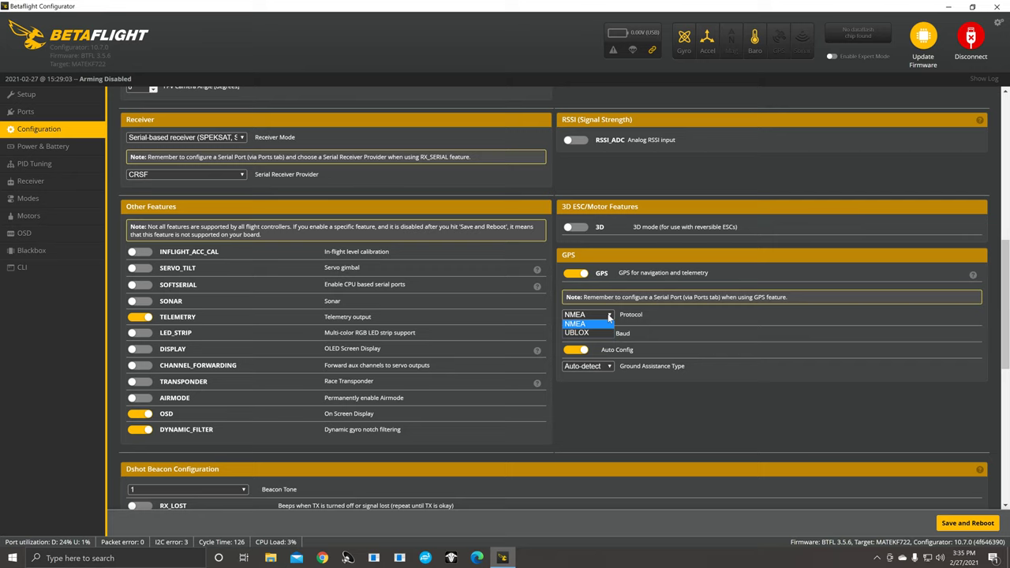
{"action": "left_click", "coordinate": [611, 316]}
{"action": "left_click", "coordinate": [598, 330]}
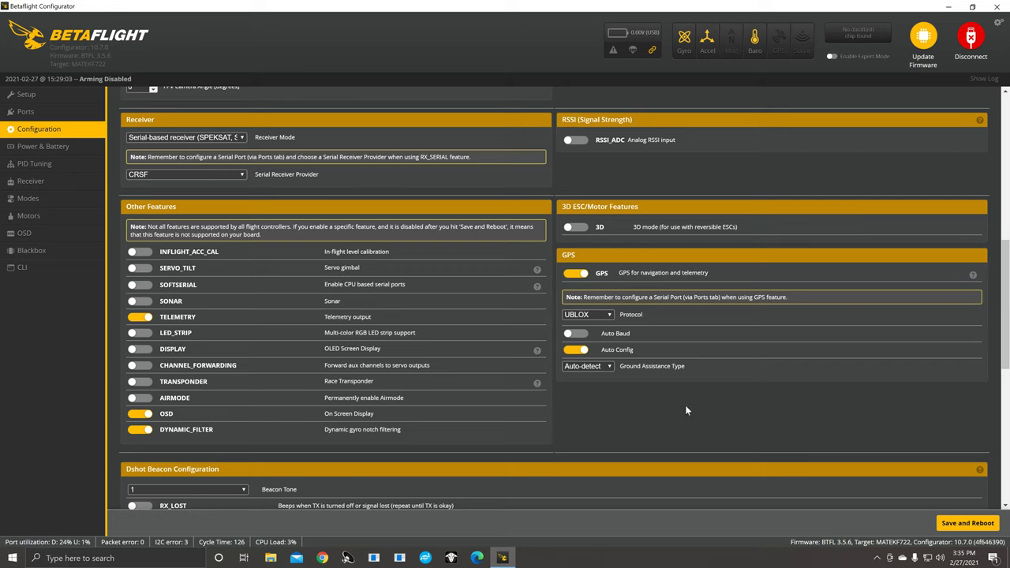
- Keep the GPS Ground Assistance Type on Auto-detect, and try Auto Baud on and off
{"action": "left_click", "coordinate": [609, 368]}
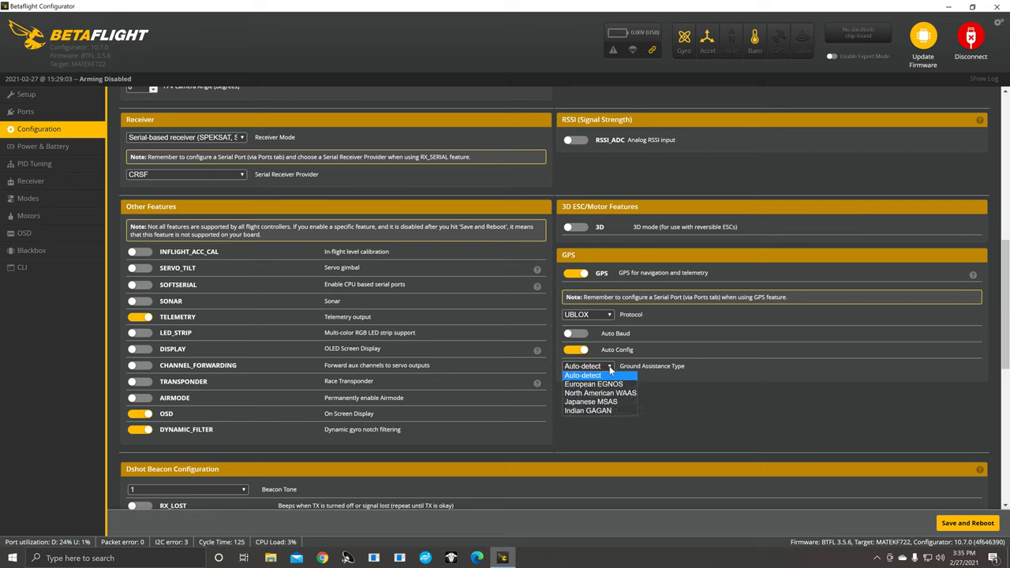
{"action": "left_click", "coordinate": [596, 378]}
{"action": "left_click", "coordinate": [577, 333]}
{"action": "left_click", "coordinate": [582, 334]}
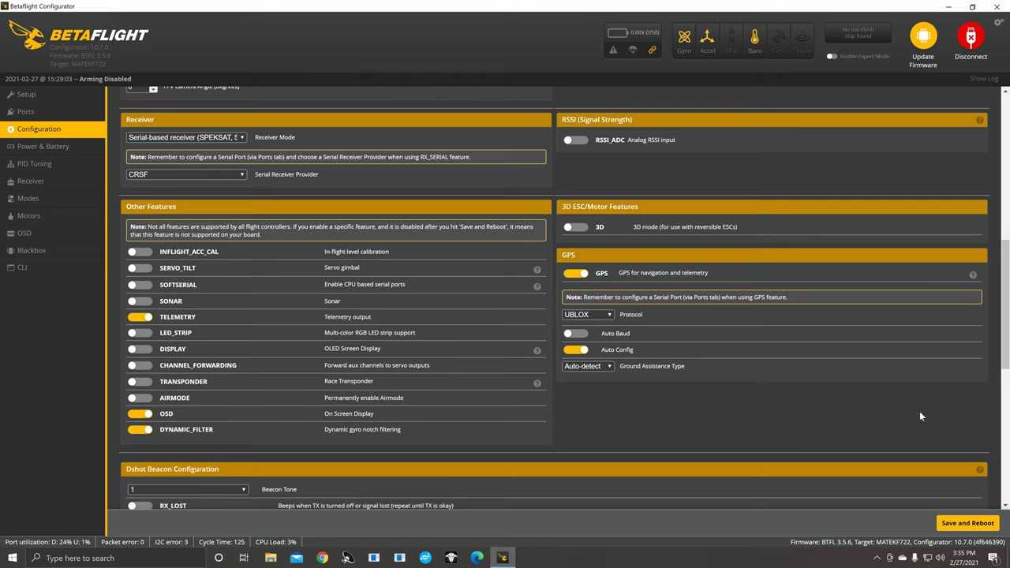
- Try AIRMODE on and off, and toggle TELEMETRY, leaving it enabled
{"action": "scroll", "coordinate": [768, 392], "scroll_direction": "down", "scroll_amount": 2}
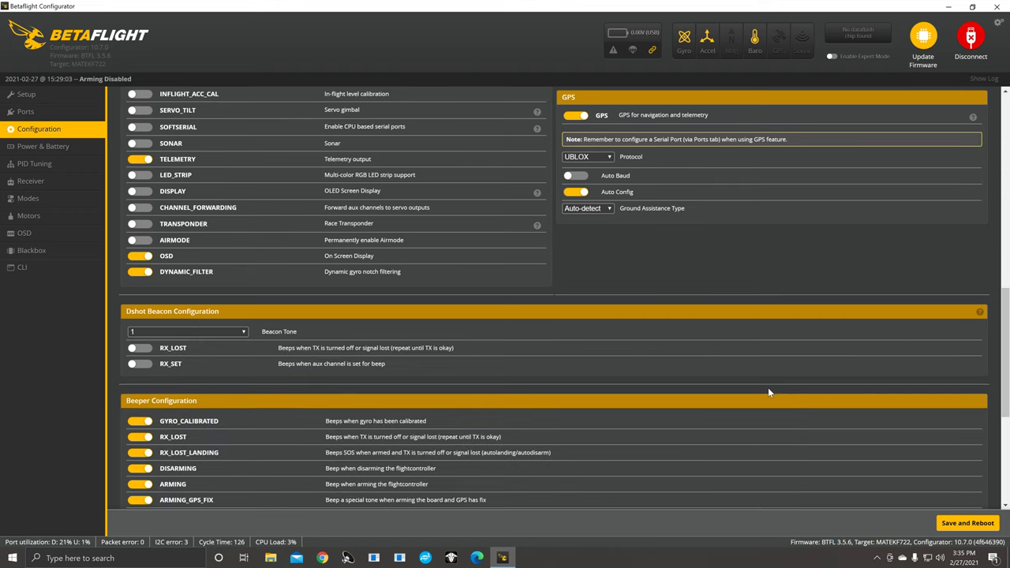
{"action": "scroll", "coordinate": [234, 289], "scroll_direction": "up", "scroll_amount": 1}
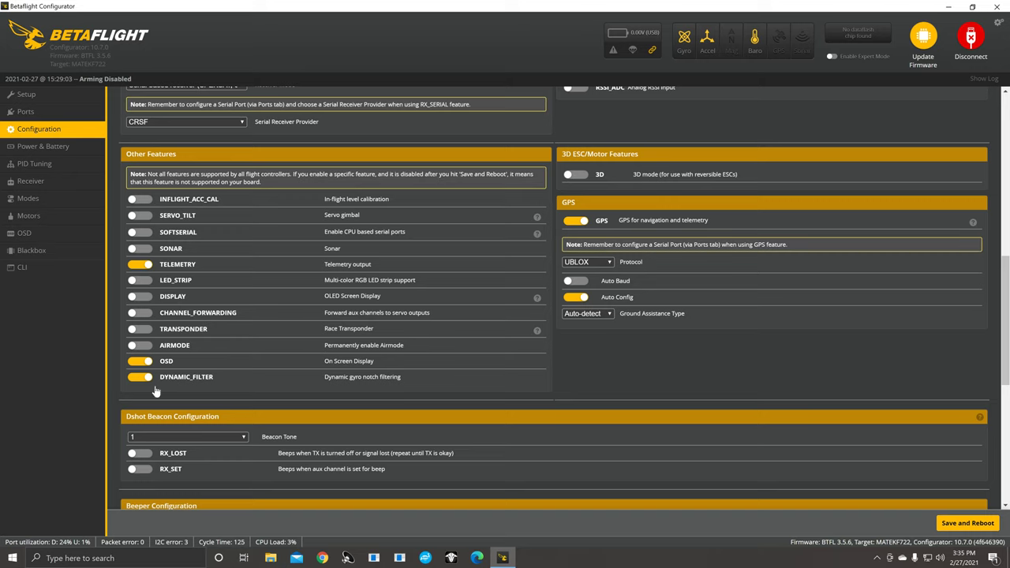
{"action": "left_click", "coordinate": [146, 349]}
{"action": "left_click", "coordinate": [146, 348]}
{"action": "left_click", "coordinate": [148, 352]}
{"action": "left_click", "coordinate": [148, 352]}
{"action": "left_click", "coordinate": [139, 266]}
{"action": "left_click", "coordinate": [138, 266]}
{"action": "left_click", "coordinate": [144, 269]}
{"action": "left_click", "coordinate": [144, 269]}
{"action": "left_click", "coordinate": [144, 269]}
- Try the RX_SET beep in the Dshot beacon configuration, and switch it back off
{"action": "scroll", "coordinate": [163, 365], "scroll_direction": "down", "scroll_amount": 3}
{"action": "scroll", "coordinate": [180, 358], "scroll_direction": "down", "scroll_amount": 1}
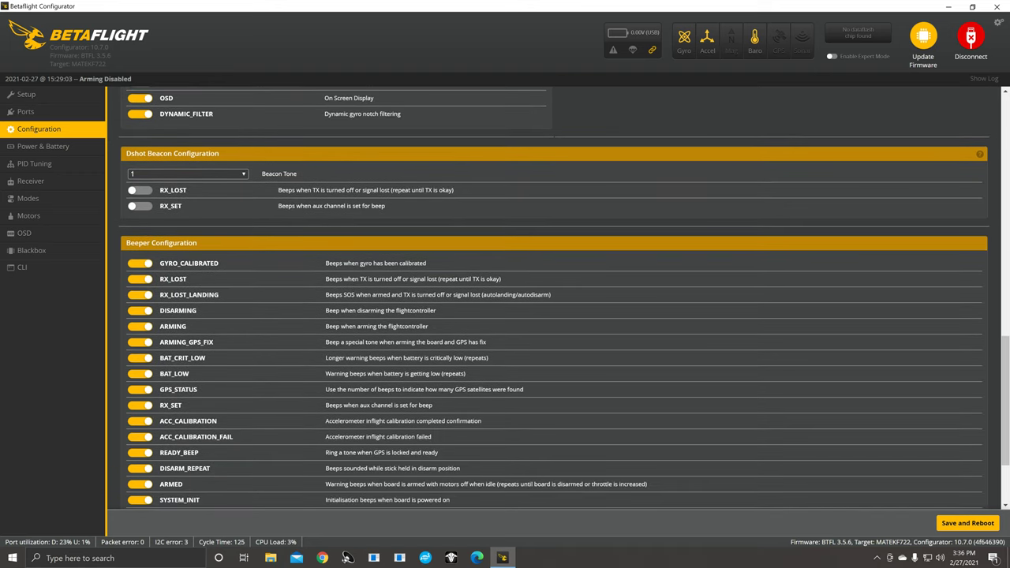
{"action": "left_click", "coordinate": [145, 208]}
{"action": "left_click", "coordinate": [142, 208]}
- Review the Dshot beacon options and the full list of beeper conditions
{"action": "scroll", "coordinate": [357, 317], "scroll_direction": "down", "scroll_amount": 3}
{"action": "scroll", "coordinate": [357, 317], "scroll_direction": "up", "scroll_amount": 3}
{"action": "scroll", "coordinate": [120, 250], "scroll_direction": "down", "scroll_amount": 2}
{"action": "scroll", "coordinate": [120, 249], "scroll_direction": "up", "scroll_amount": 3}
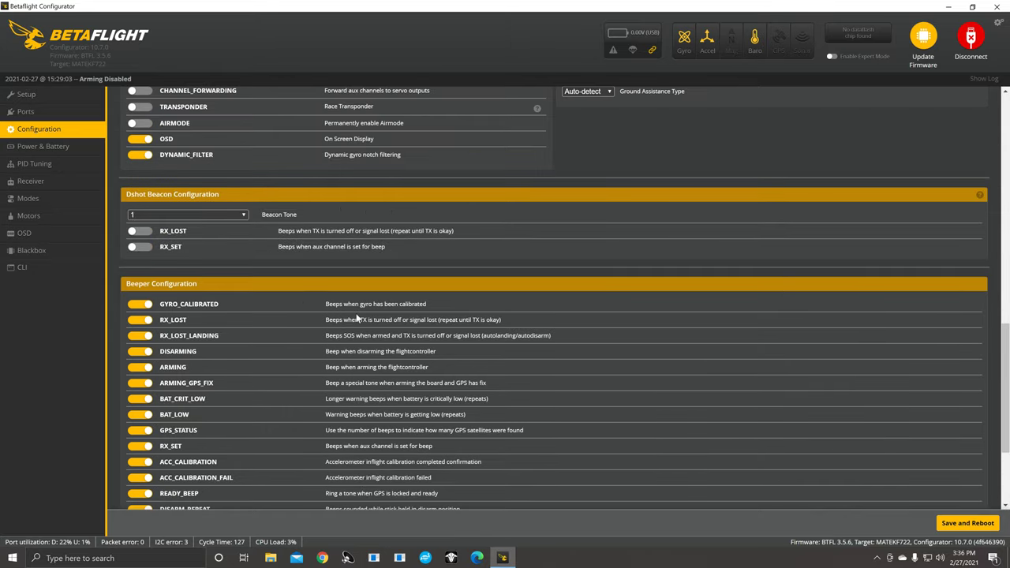
{"action": "scroll", "coordinate": [316, 372], "scroll_direction": "down", "scroll_amount": 3}
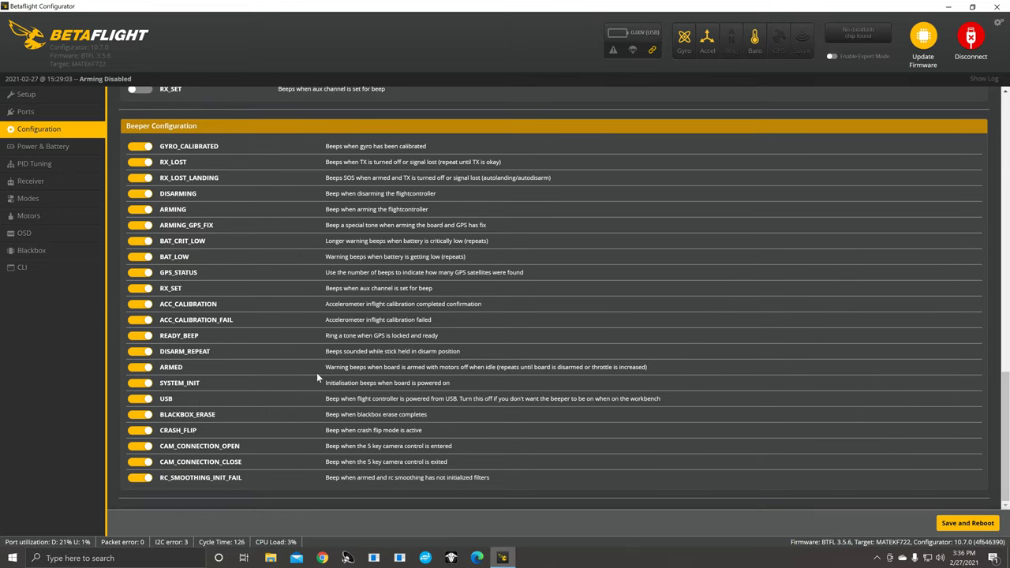
{"action": "scroll", "coordinate": [316, 372], "scroll_direction": "up", "scroll_amount": 3}
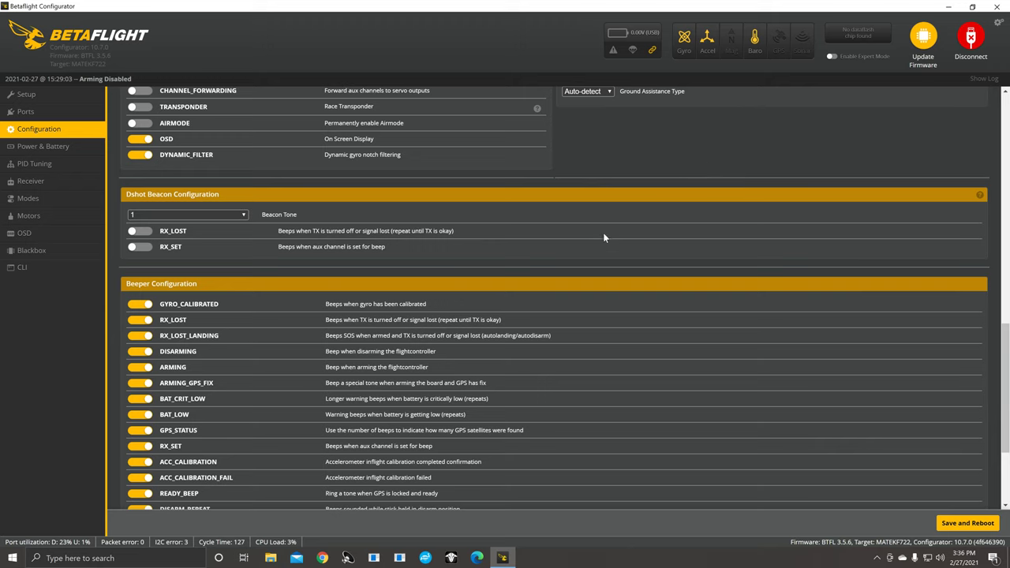
{"action": "scroll", "coordinate": [321, 334], "scroll_direction": "down", "scroll_amount": 2}
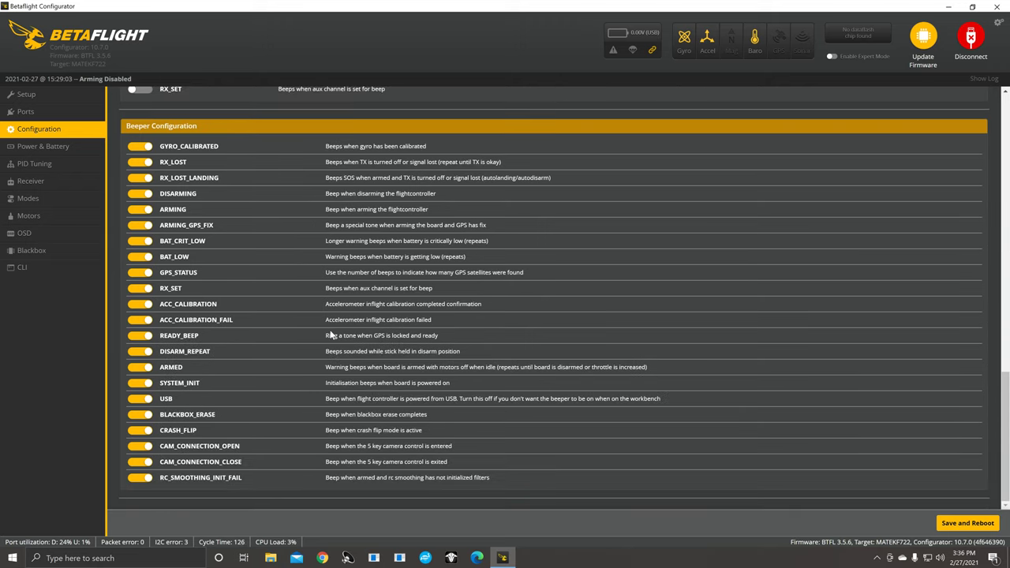
{"action": "scroll", "coordinate": [332, 335], "scroll_direction": "up", "scroll_amount": 1}
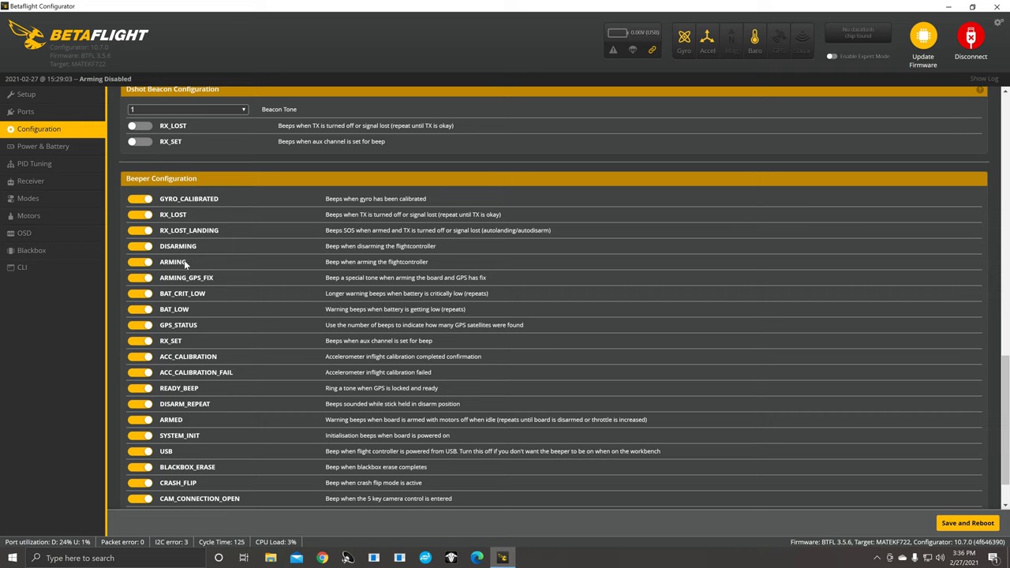
{"action": "scroll", "coordinate": [298, 303], "scroll_direction": "up", "scroll_amount": 2}
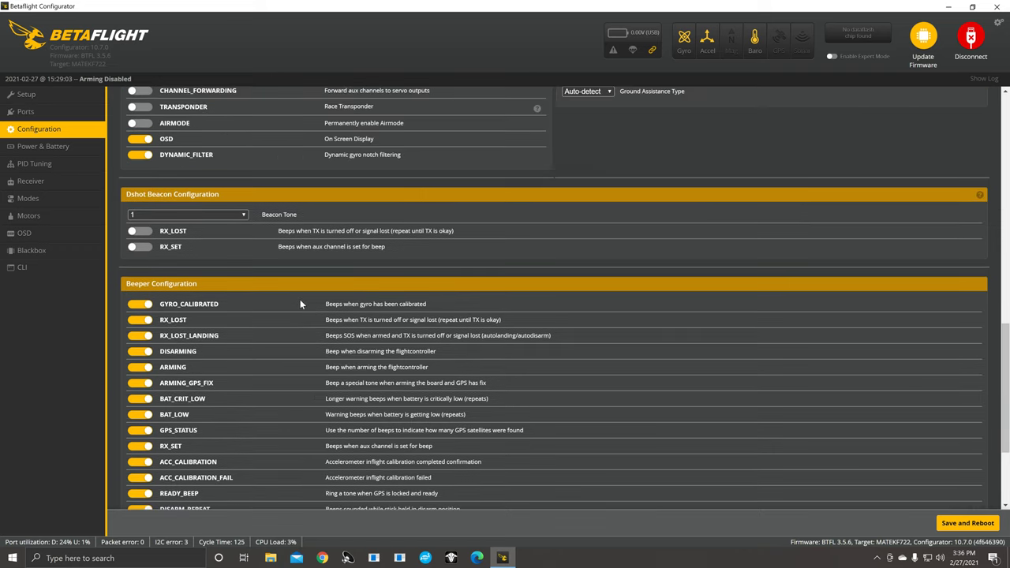
{"action": "scroll", "coordinate": [223, 293], "scroll_direction": "down", "scroll_amount": 3}
{"action": "scroll", "coordinate": [268, 341], "scroll_direction": "up", "scroll_amount": 1}
{"action": "scroll", "coordinate": [278, 352], "scroll_direction": "down", "scroll_amount": 1}
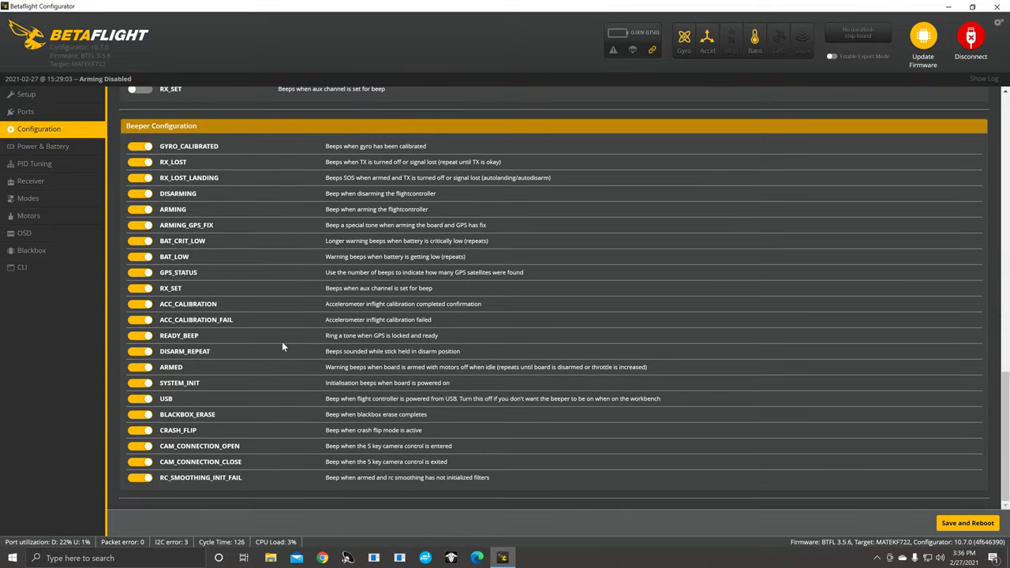
- Try switching off the GYRO_CALIBRATED and RX_LOST beeper conditions, and re-enable both
{"action": "left_click", "coordinate": [141, 147]}
{"action": "left_click", "coordinate": [141, 163]}
{"action": "left_click", "coordinate": [143, 162]}
{"action": "left_click", "coordinate": [141, 146]}
- Disable the GPS feature
{"action": "scroll", "coordinate": [535, 286], "scroll_direction": "up", "scroll_amount": 10}
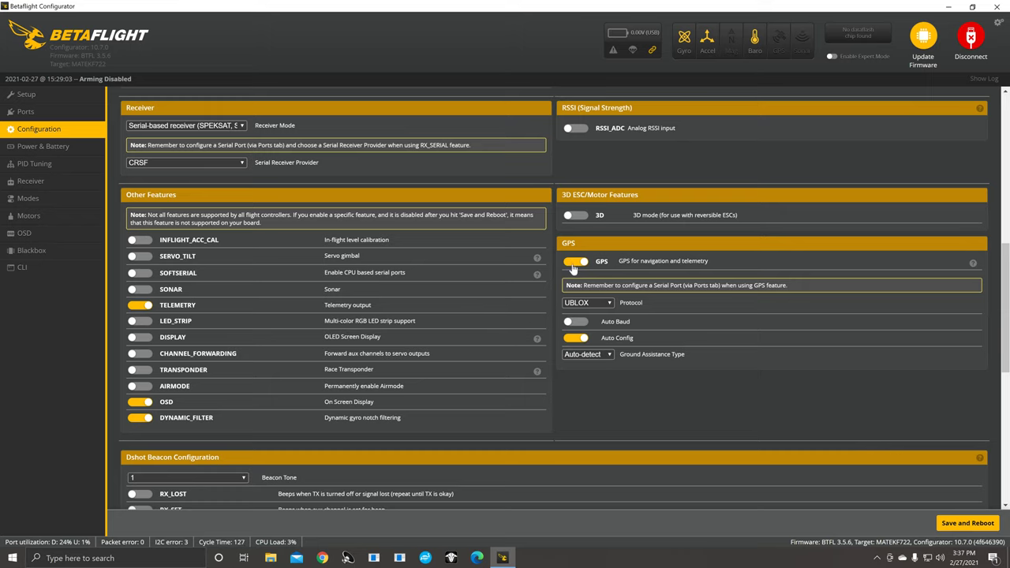
{"action": "left_click", "coordinate": [572, 263]}
{"action": "scroll", "coordinate": [433, 341], "scroll_direction": "up", "scroll_amount": 5}
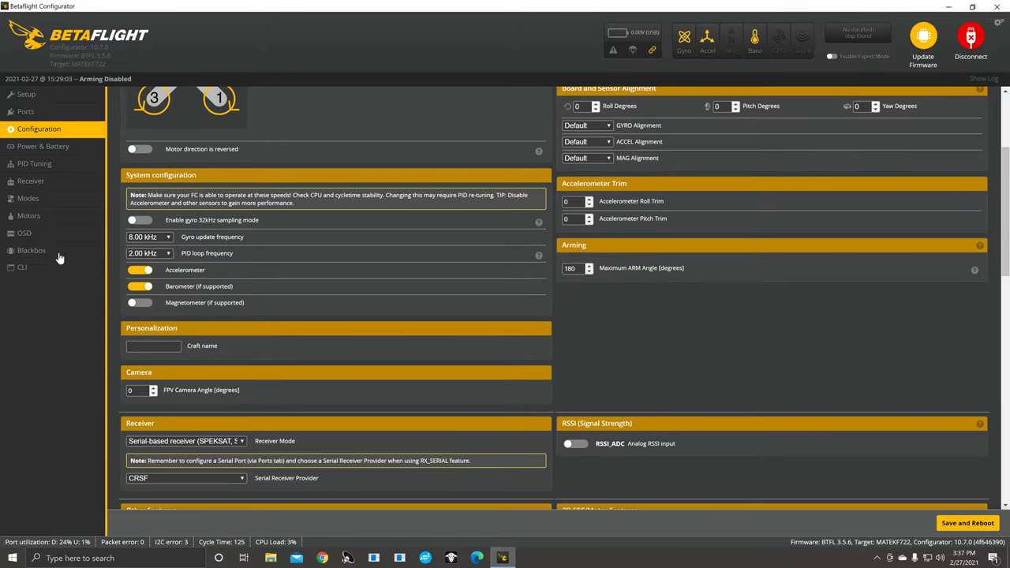
- Review the Power & Battery settings, and the PID profile, rateprofile and filter settings under PID Tuning
{"action": "left_click", "coordinate": [52, 147]}
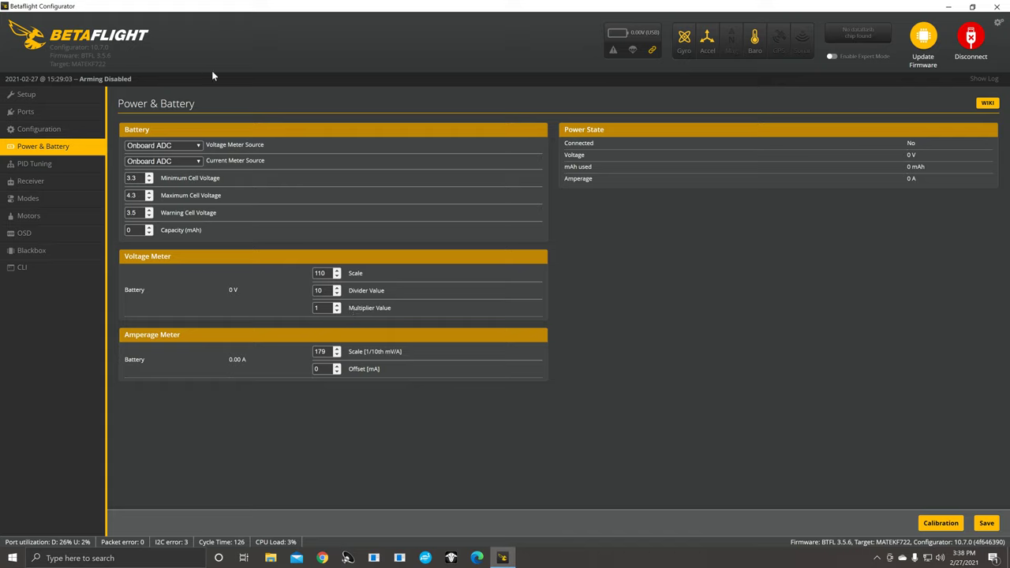
{"action": "left_click", "coordinate": [52, 167]}
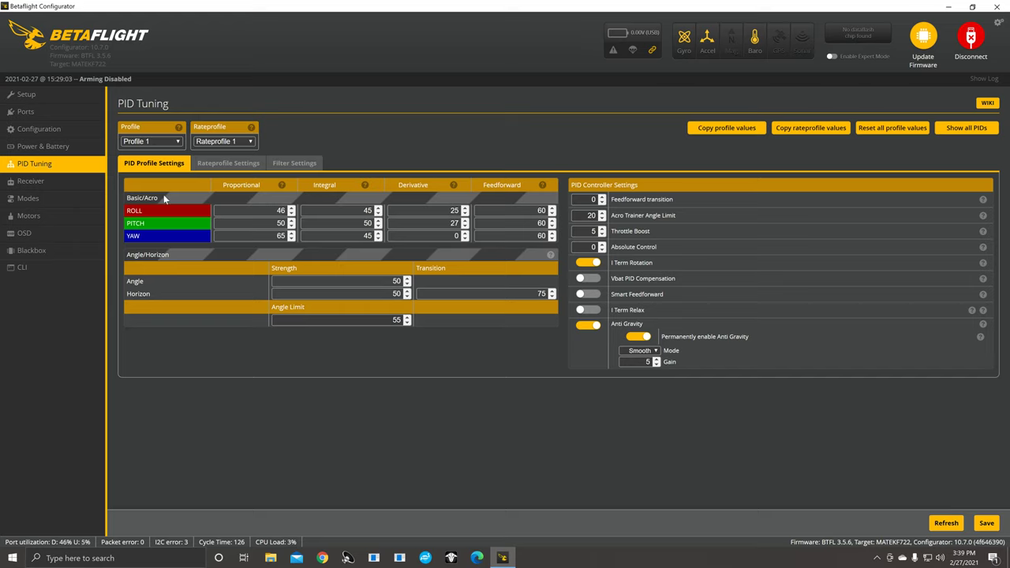
{"action": "left_click_drag", "start_coordinate": [111, 56], "coordinate": [95, 56]}
{"action": "left_click", "coordinate": [232, 164]}
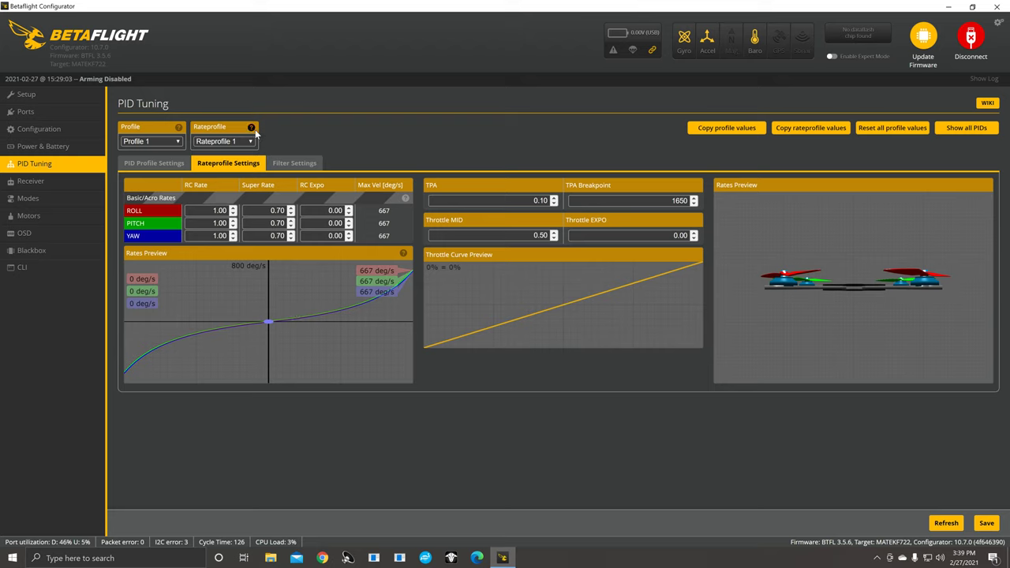
{"action": "mouse_move", "coordinate": [255, 133]}
{"action": "left_click", "coordinate": [296, 163]}
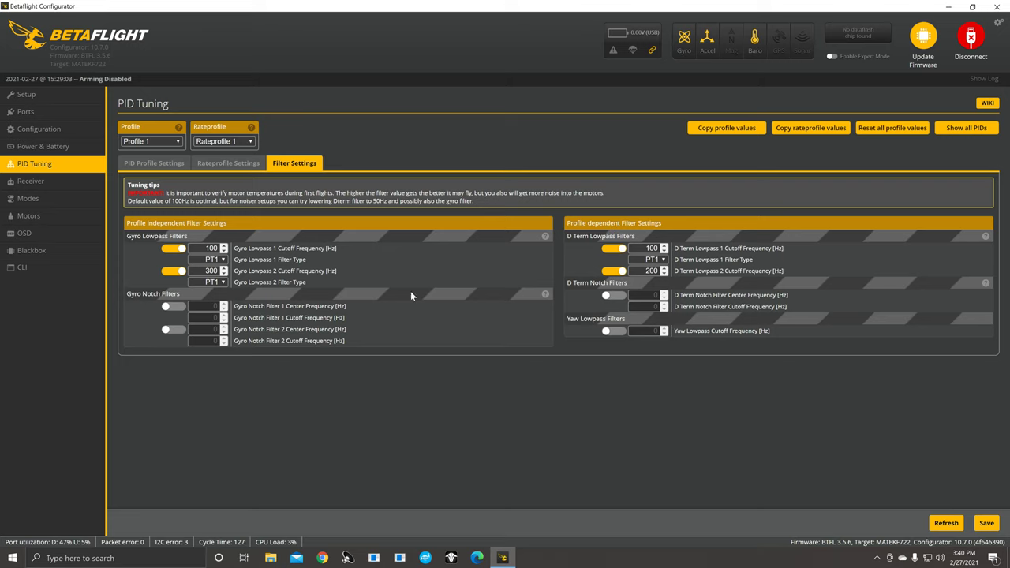
{"action": "left_click", "coordinate": [229, 164]}
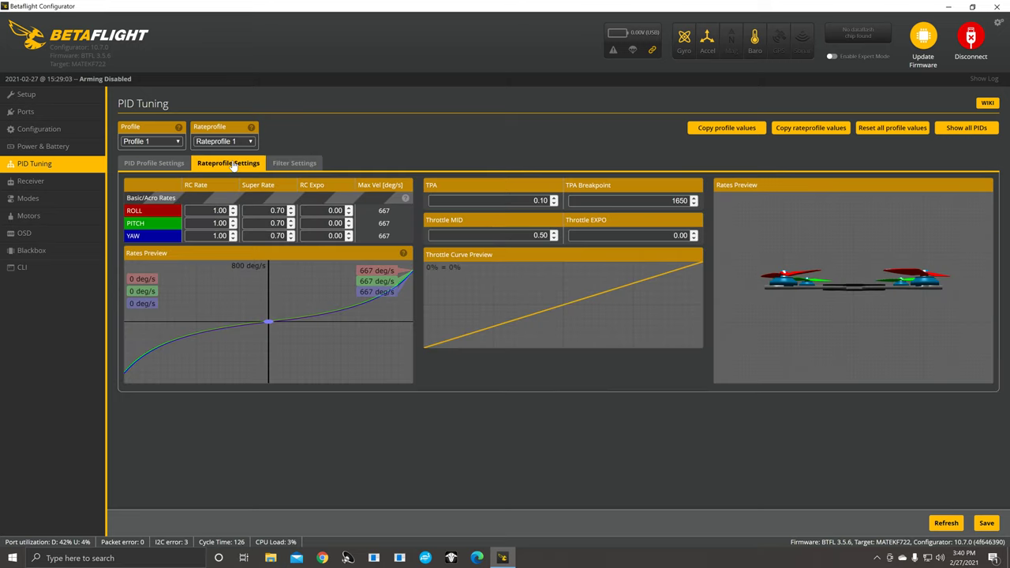
- Enable Vbat PID Compensation in the PID controller settings of Profile 1
{"action": "left_click", "coordinate": [158, 164]}
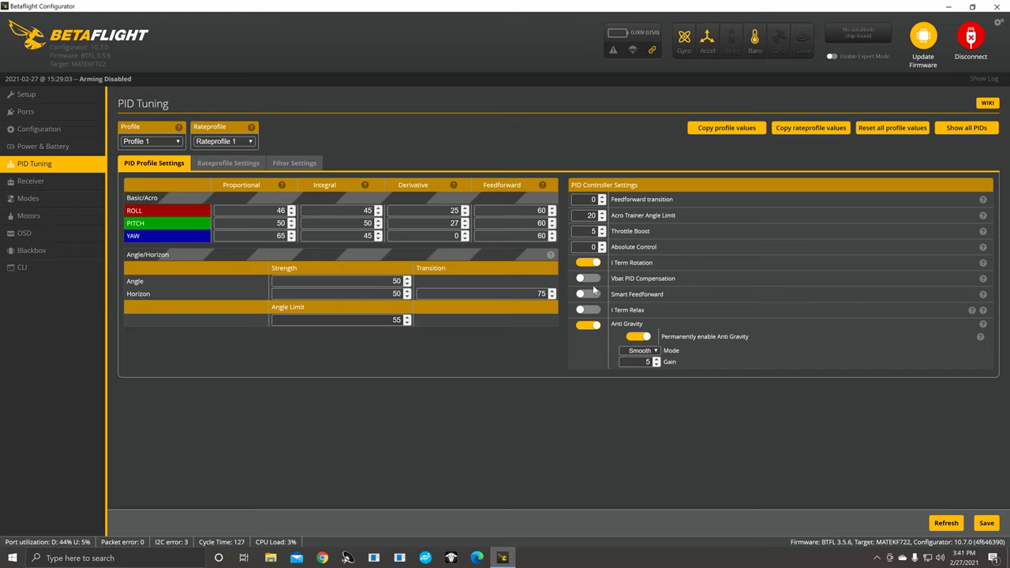
{"action": "left_click", "coordinate": [589, 279]}
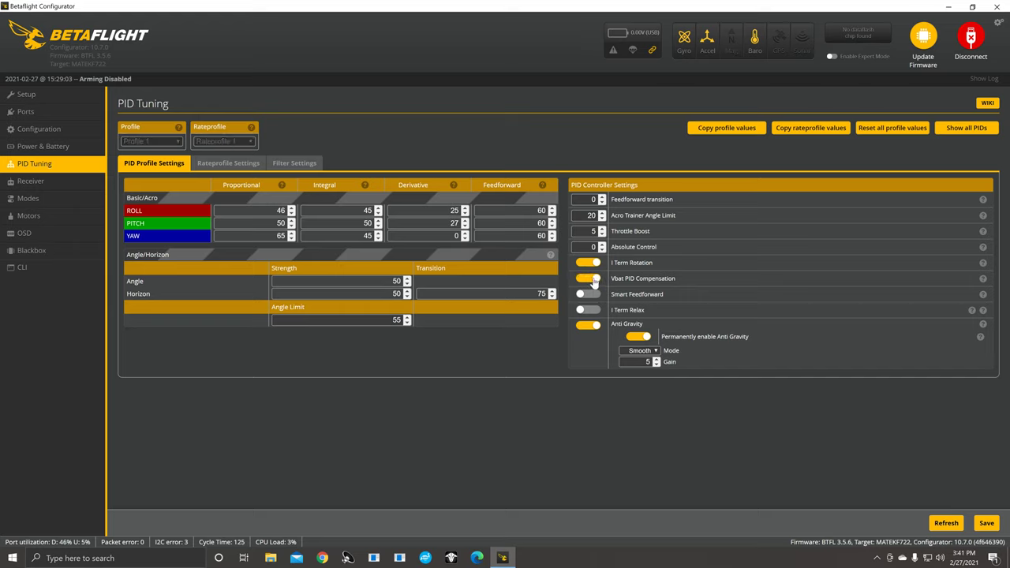
- Disable Vbat PID Compensation in the PID controller settings and read the help notes for the neighbouring options
{"action": "left_click", "coordinate": [591, 280]}
{"action": "mouse_move", "coordinate": [983, 280]}
{"action": "mouse_move", "coordinate": [983, 324]}
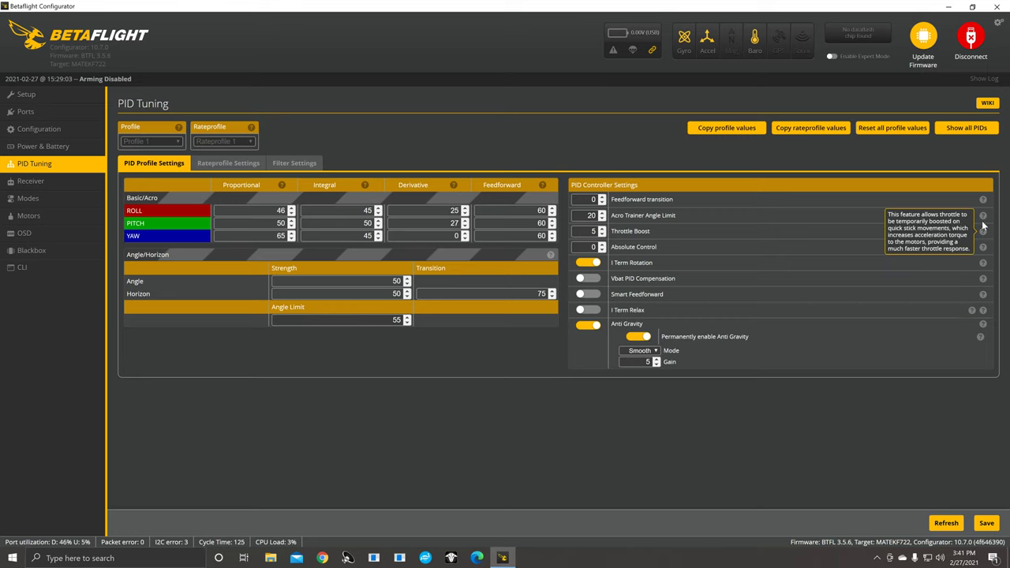
{"action": "mouse_move", "coordinate": [981, 224]}
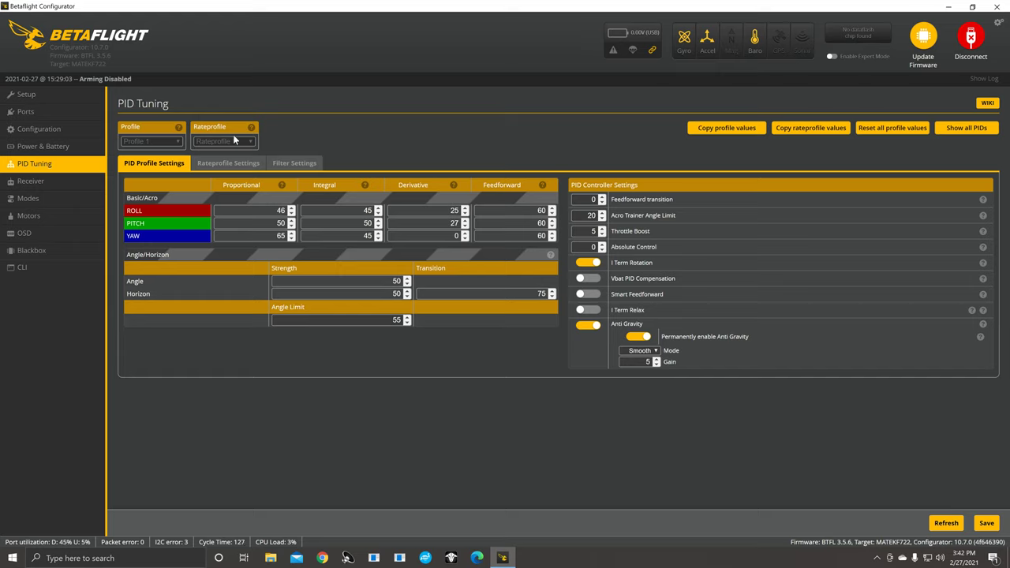
- Review the Receiver settings, examining the channel map and the available RSSI channel options
{"action": "left_click", "coordinate": [61, 182]}
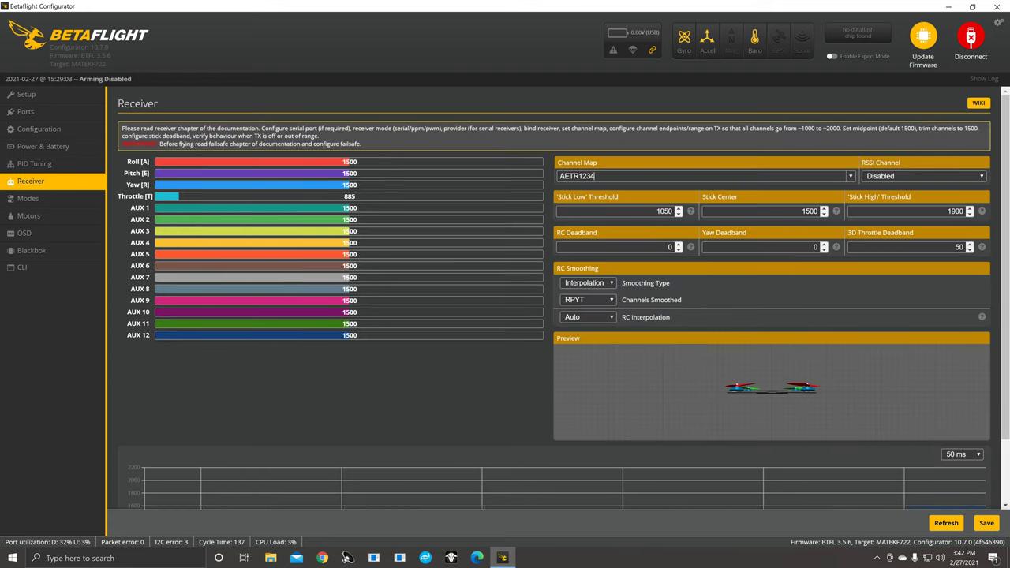
{"action": "left_click_drag", "start_coordinate": [595, 176], "coordinate": [540, 178]}
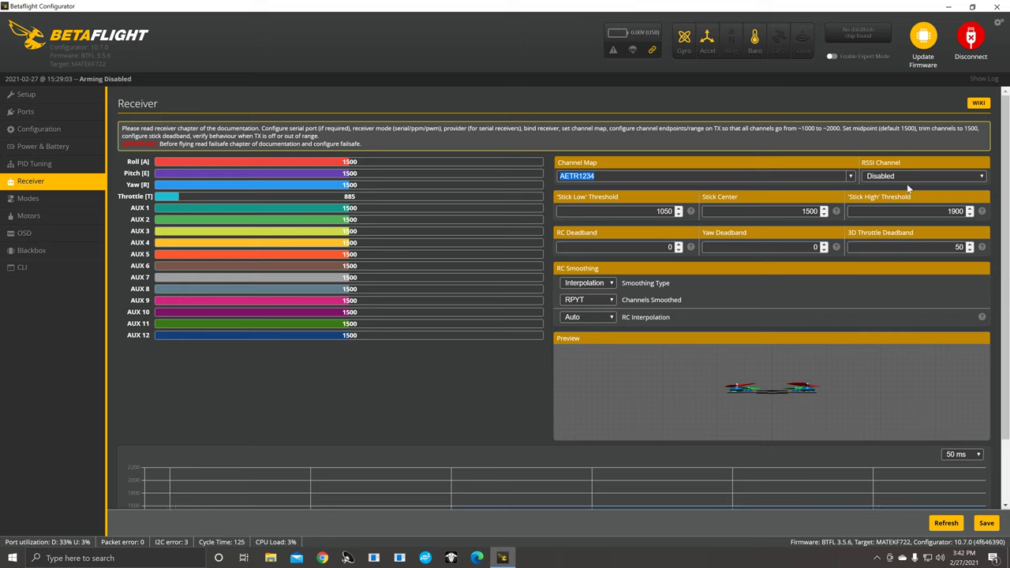
{"action": "left_click", "coordinate": [983, 179]}
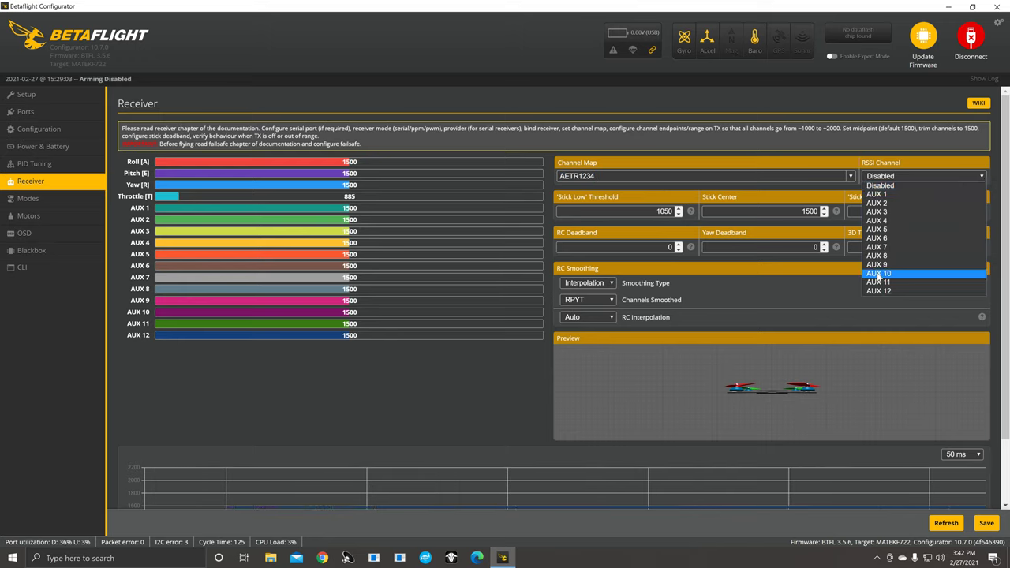
{"action": "left_click", "coordinate": [915, 184]}
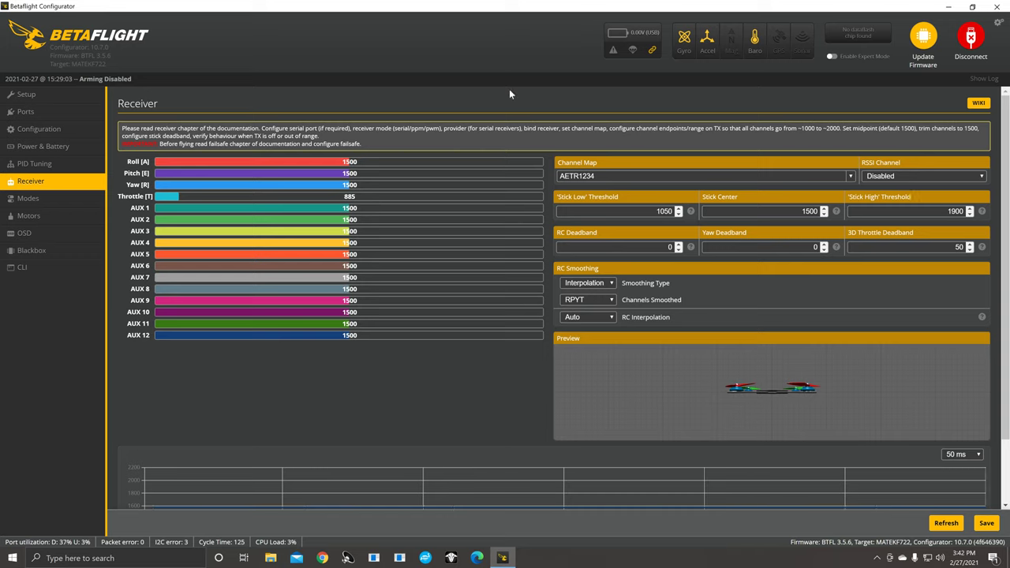
{"action": "double_click", "coordinate": [576, 176]}
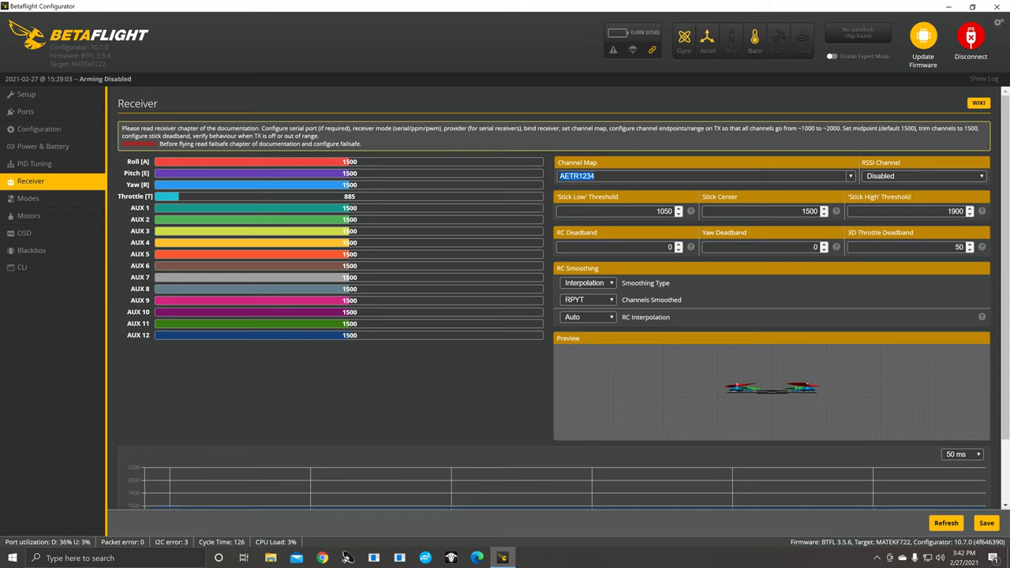
{"action": "left_click", "coordinate": [615, 198]}
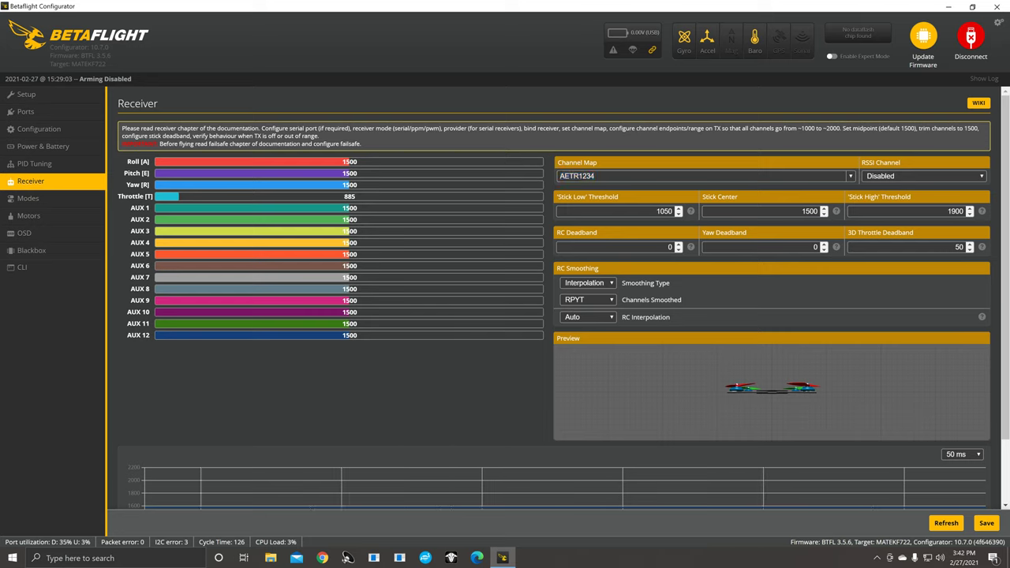
{"action": "double_click", "coordinate": [577, 176]}
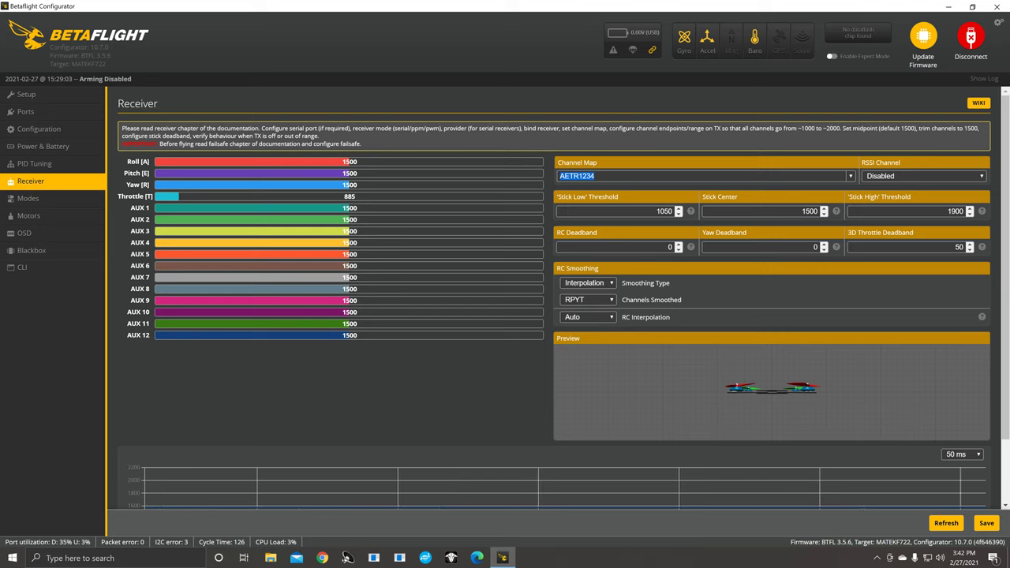
{"action": "left_click", "coordinate": [476, 408]}
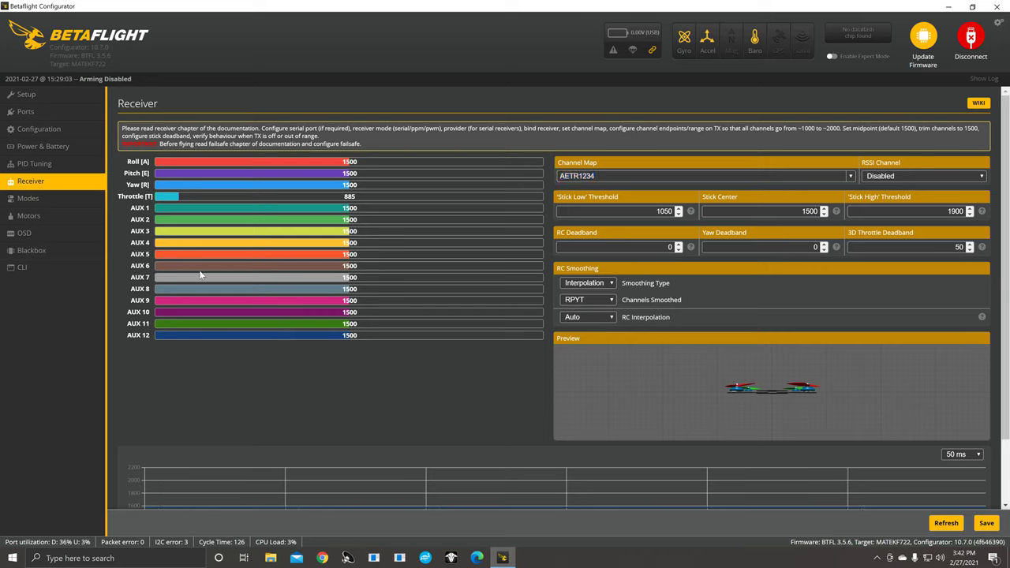
- Try adding an activation range on the AUTO channel to the ARM mode, and remove that range
{"action": "left_click", "coordinate": [48, 202]}
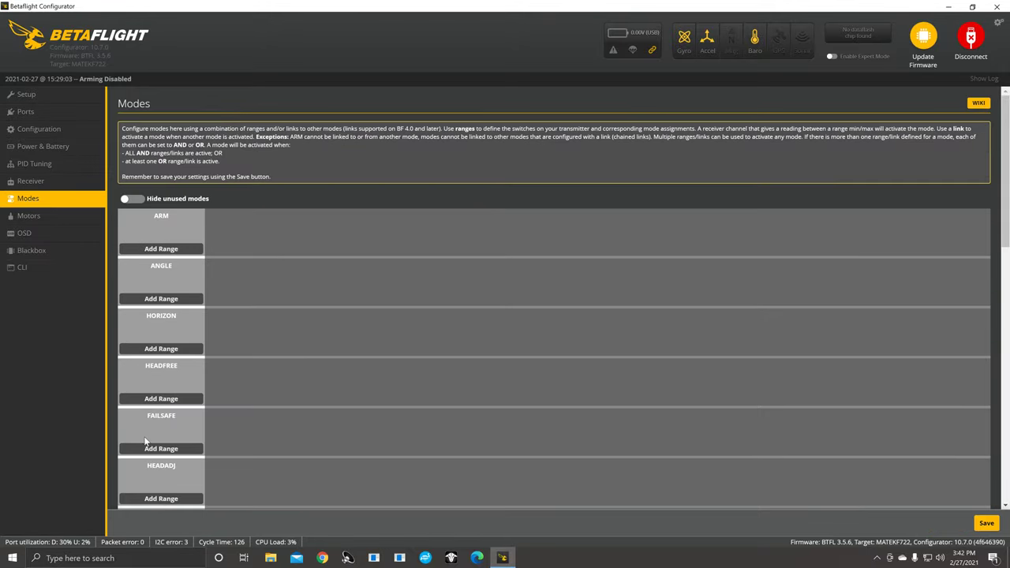
{"action": "left_click", "coordinate": [198, 250]}
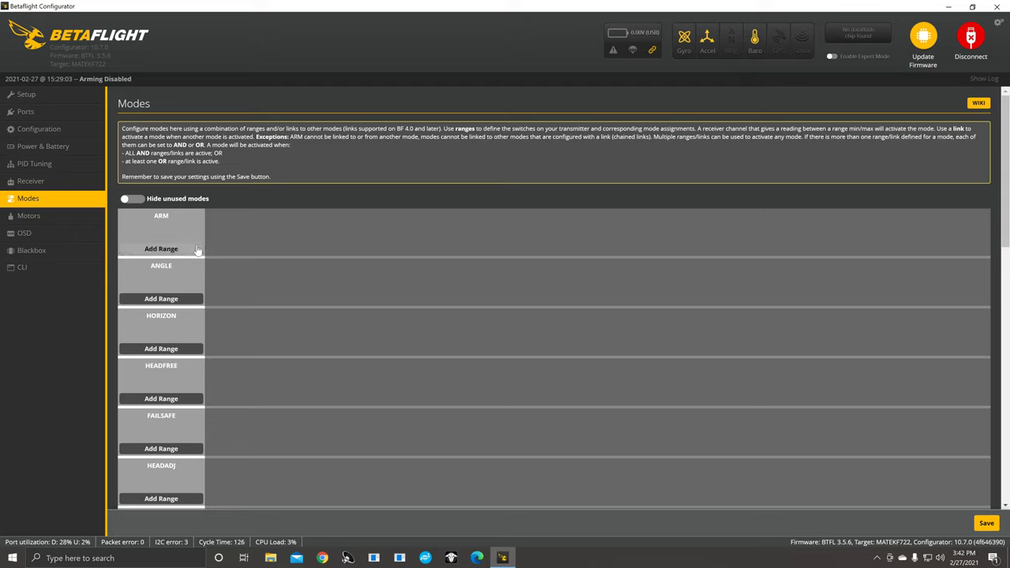
{"action": "left_click", "coordinate": [198, 249]}
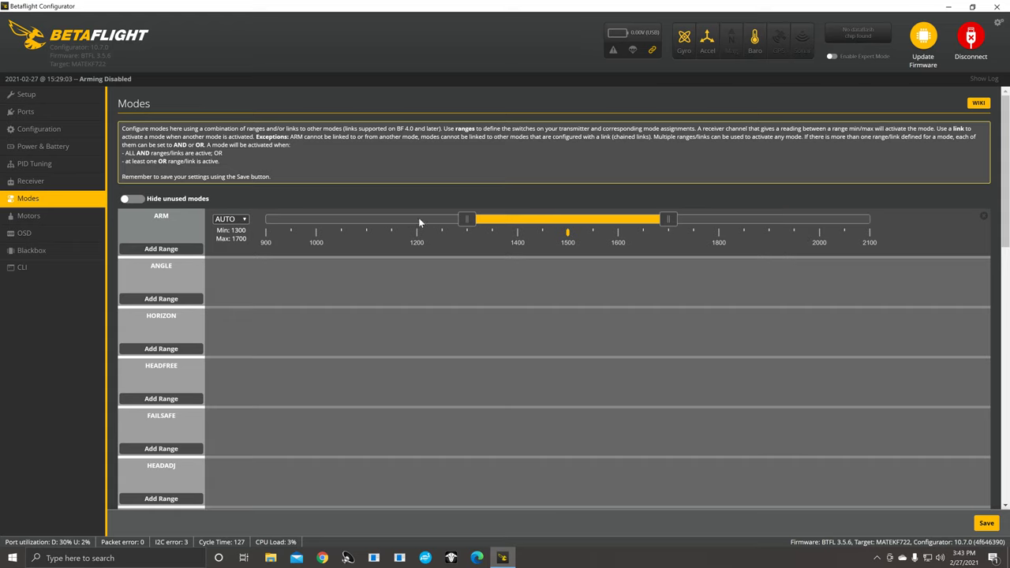
{"action": "left_click", "coordinate": [243, 220]}
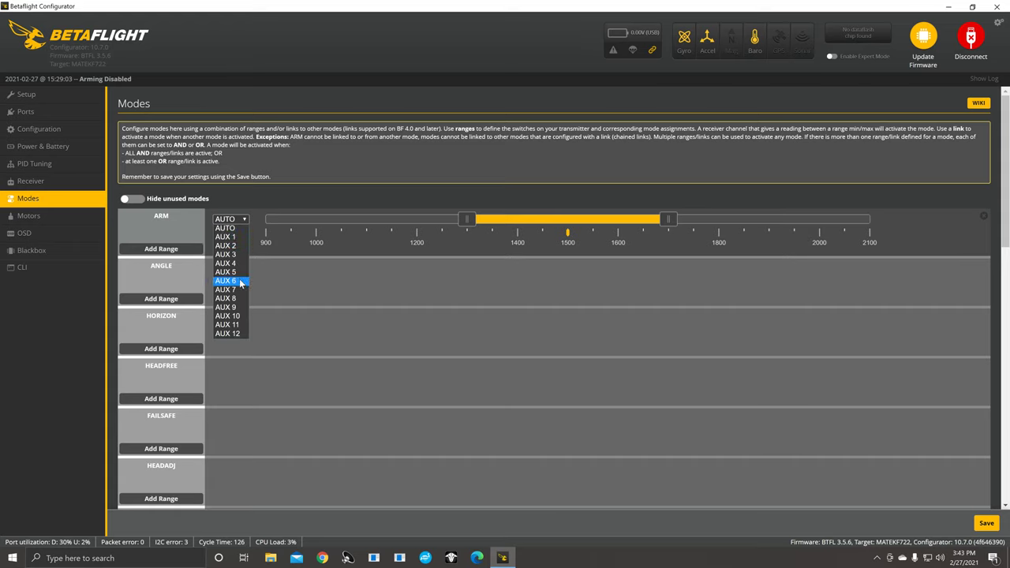
{"action": "left_click", "coordinate": [240, 225]}
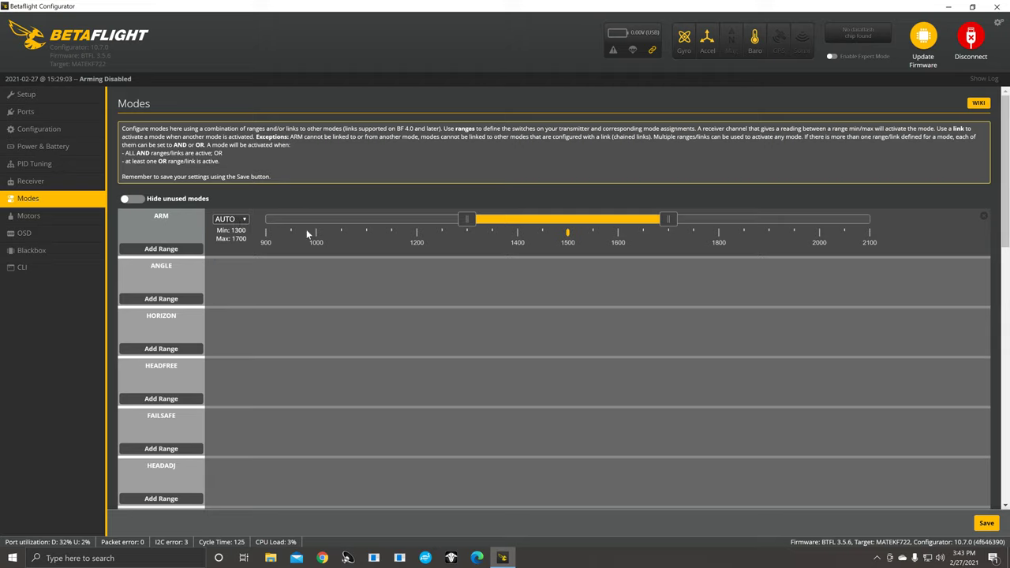
{"action": "left_click", "coordinate": [983, 218]}
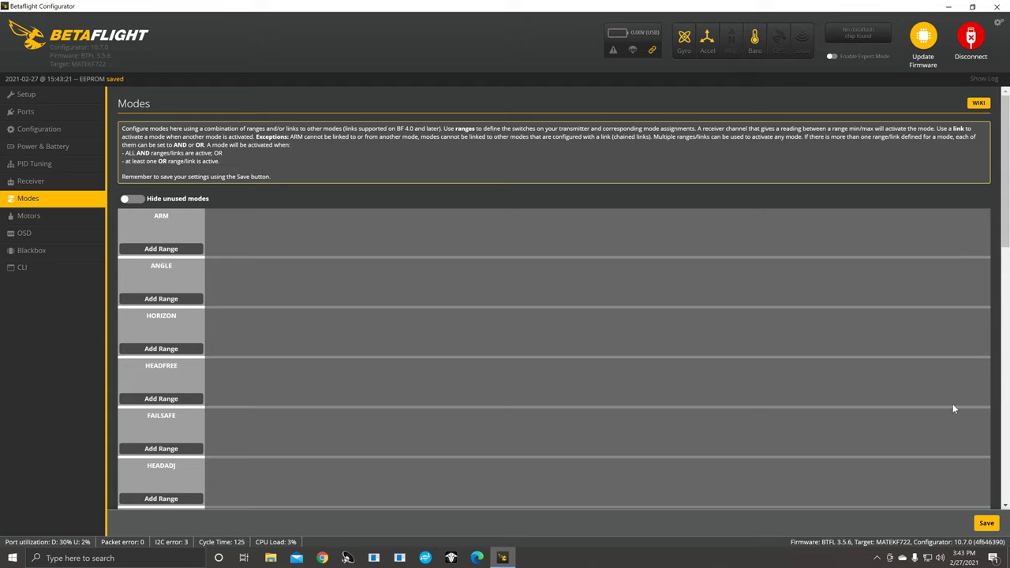
{"action": "scroll", "coordinate": [628, 280], "scroll_direction": "down", "scroll_amount": 10}
{"action": "scroll", "coordinate": [789, 272], "scroll_direction": "up", "scroll_amount": 10}
- Enable motor test mode under Motors, raise the master slider to about 1169 to test motors 1 to 4, and return it to 1000
{"action": "left_click", "coordinate": [54, 217]}
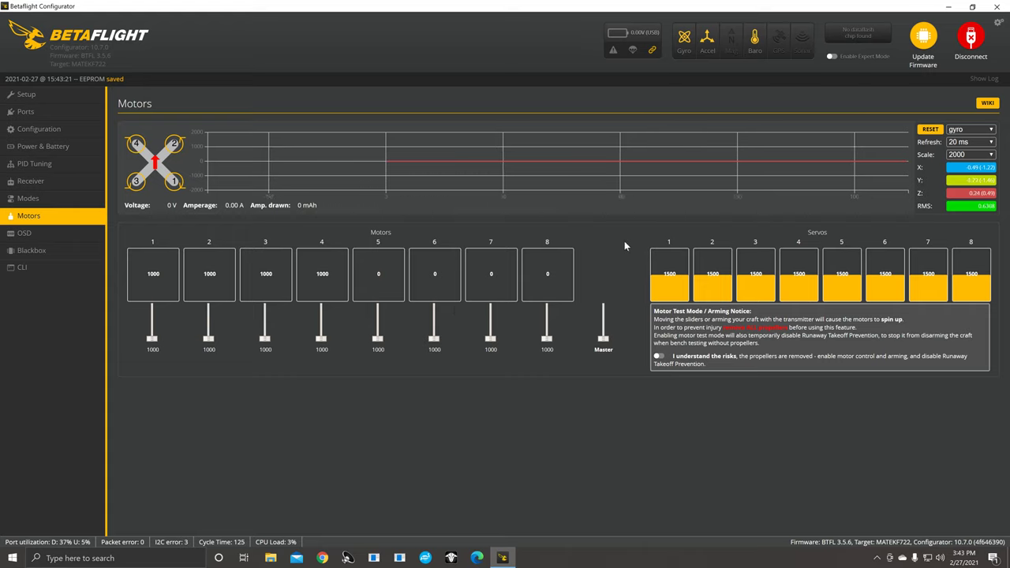
{"action": "left_click", "coordinate": [660, 358]}
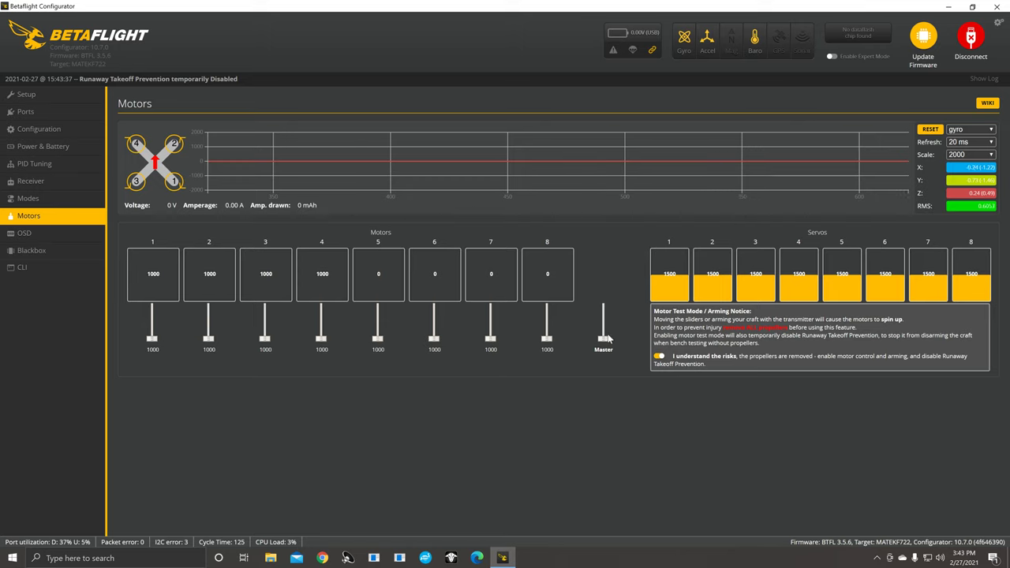
{"action": "mouse_move", "coordinate": [603, 337]}
{"action": "left_mouse_down"}
{"action": "mouse_move", "coordinate": [603, 328]}
{"action": "mouse_move", "coordinate": [604, 347]}
{"action": "left_mouse_up"}
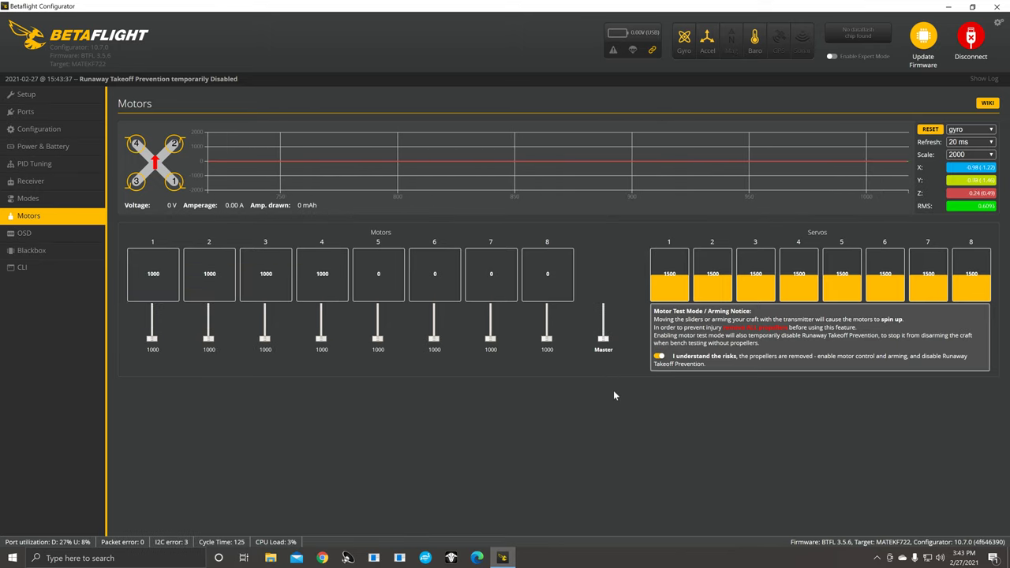
{"action": "left_click_drag", "start_coordinate": [153, 338], "coordinate": [154, 344]}
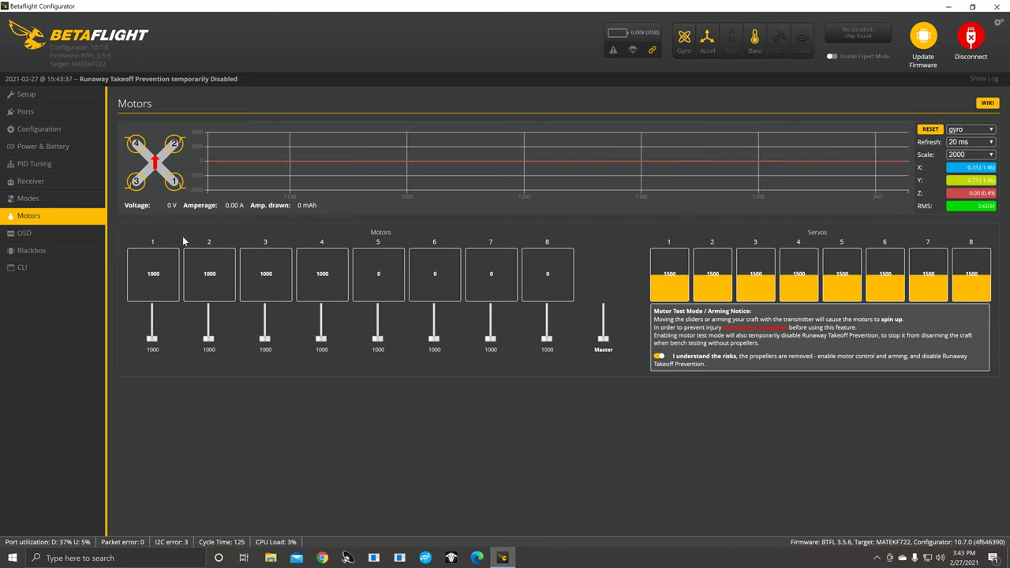
{"action": "mouse_move", "coordinate": [209, 338]}
{"action": "left_mouse_down"}
{"action": "mouse_move", "coordinate": [211, 320]}
{"action": "mouse_move", "coordinate": [209, 343]}
{"action": "left_mouse_up"}
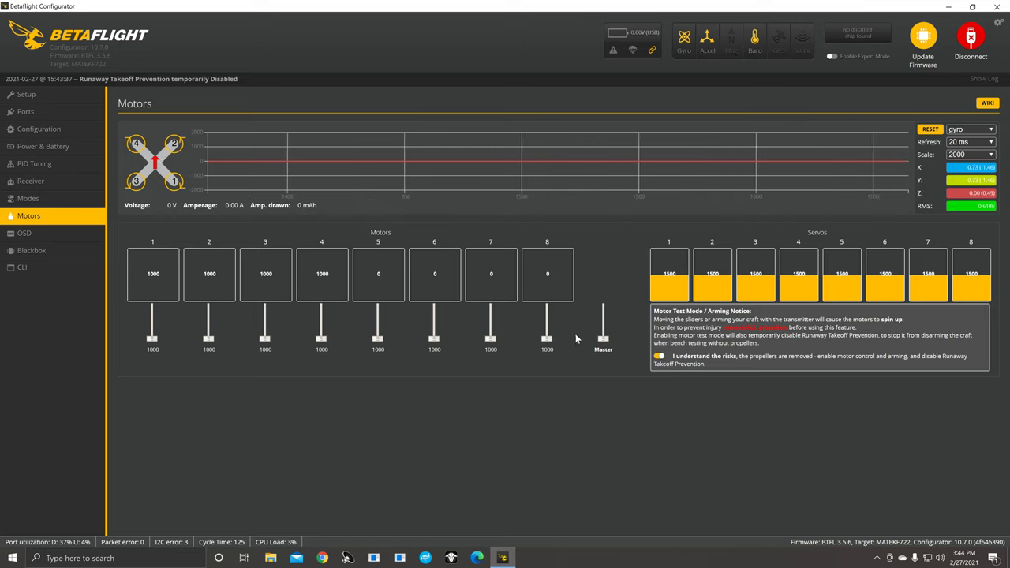
{"action": "left_click_drag", "start_coordinate": [603, 338], "coordinate": [602, 334]}
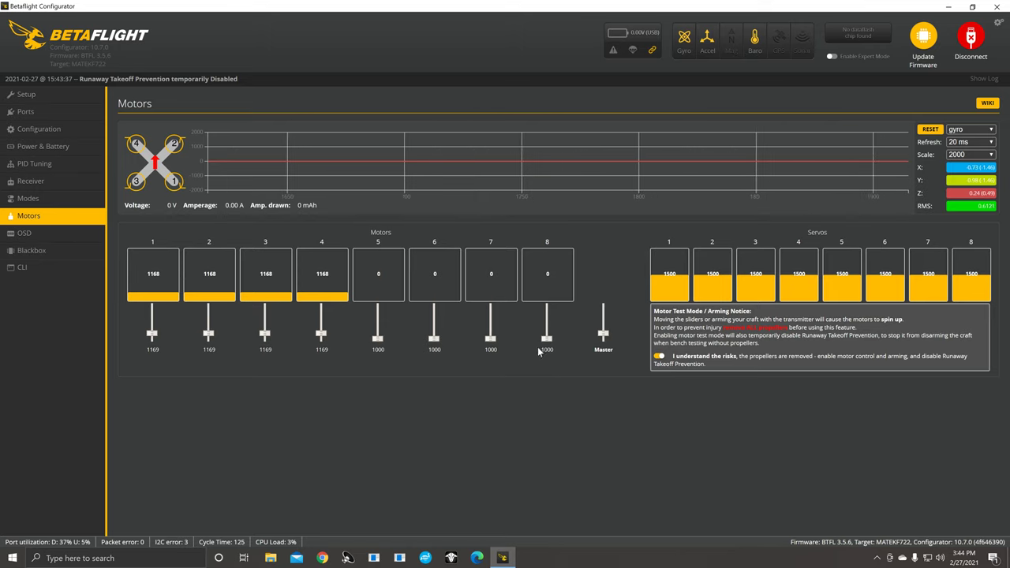
{"action": "left_click_drag", "start_coordinate": [603, 335], "coordinate": [589, 370]}
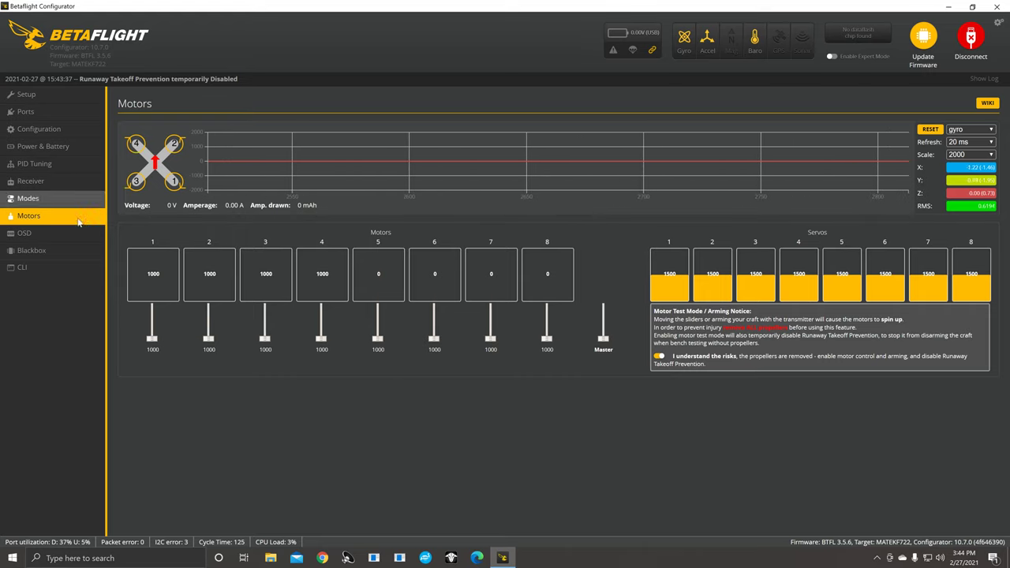
- Add battery voltage, GPS latitude and GPS longitude to the OSD, place the coordinates along the preview's upper edge, and save
{"action": "left_click", "coordinate": [70, 234]}
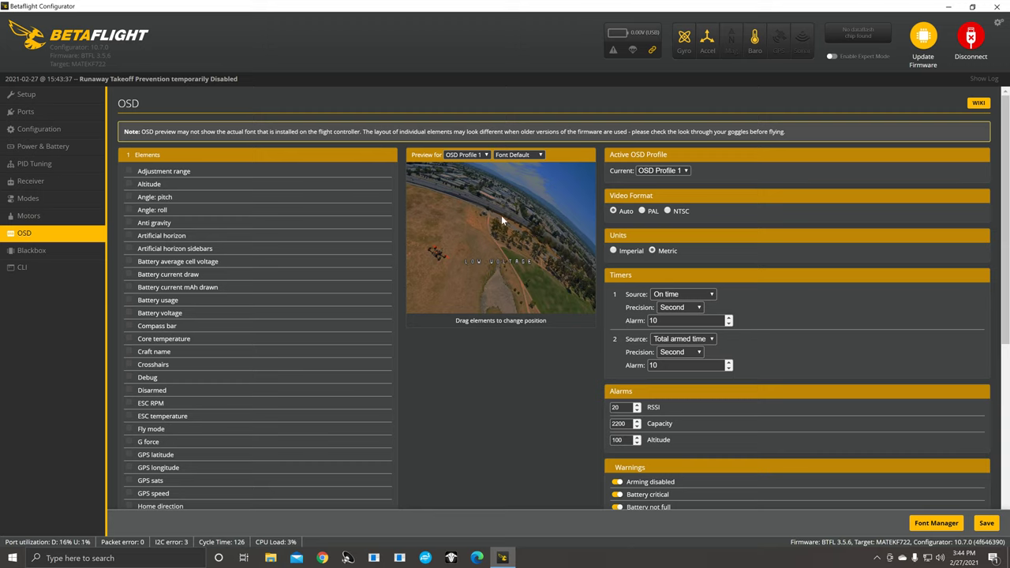
{"action": "left_click", "coordinate": [127, 314]}
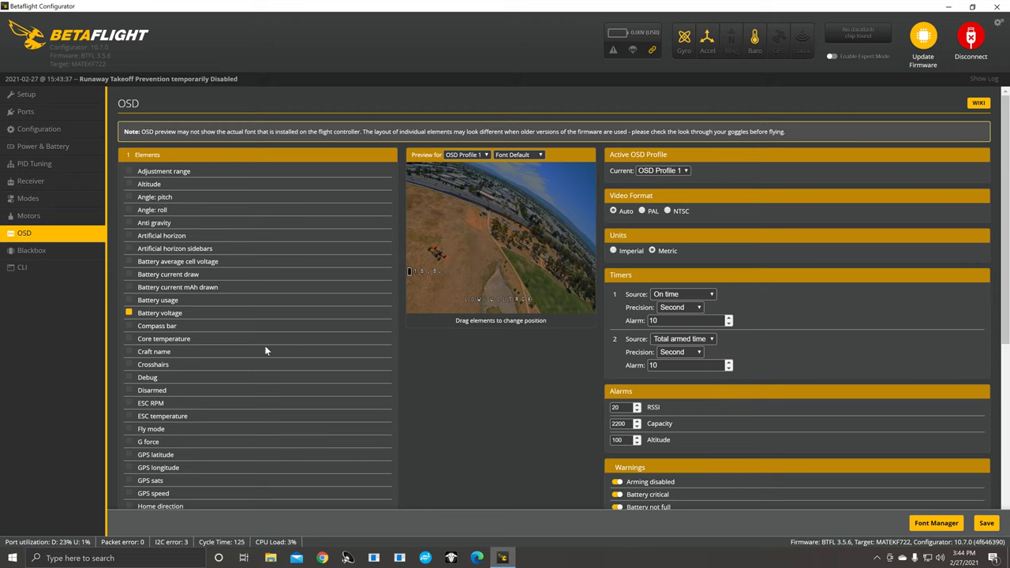
{"action": "scroll", "coordinate": [168, 416], "scroll_direction": "down", "scroll_amount": 2}
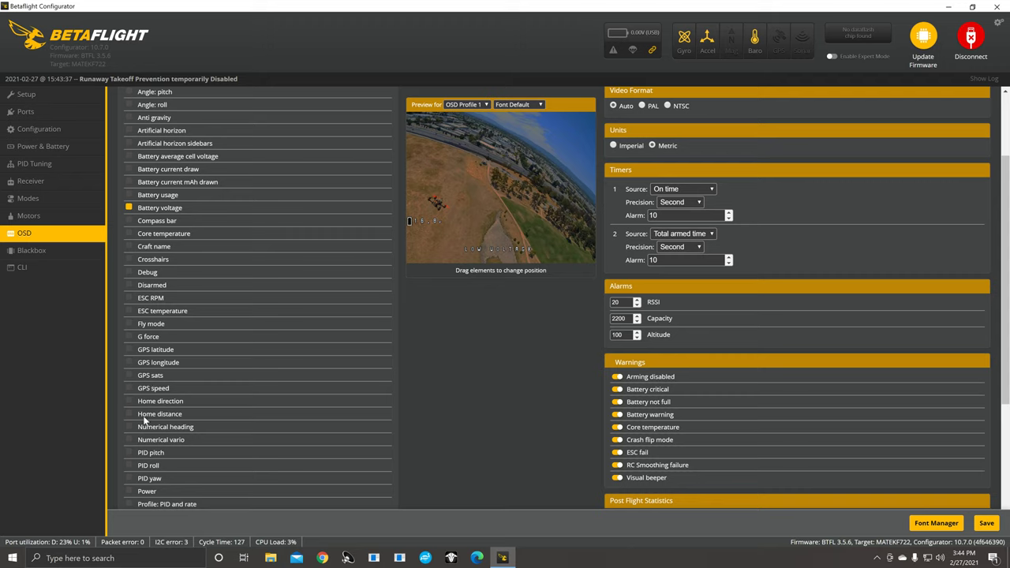
{"action": "left_click", "coordinate": [128, 362]}
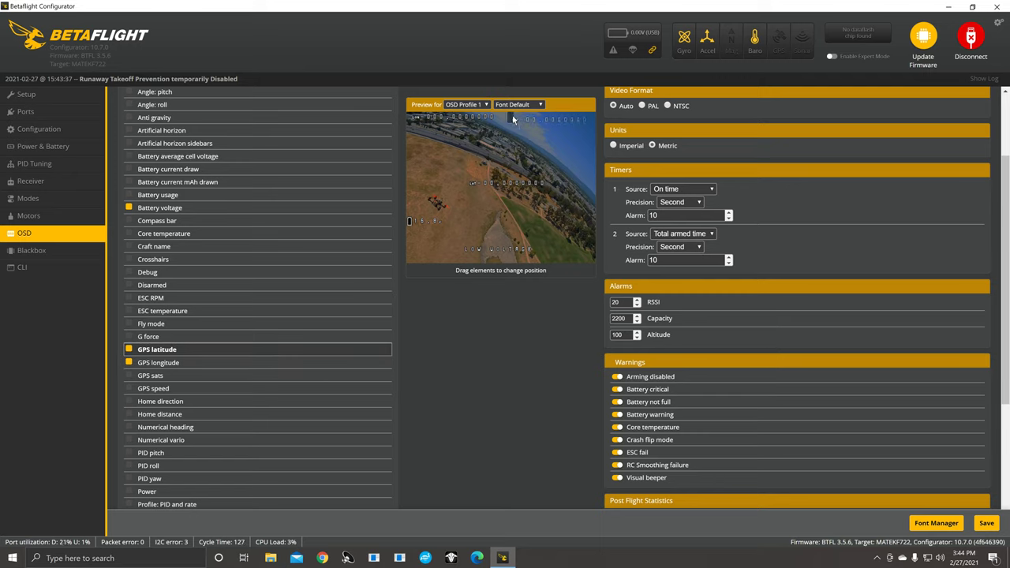
{"action": "left_click_drag", "start_coordinate": [518, 120], "coordinate": [516, 139]}
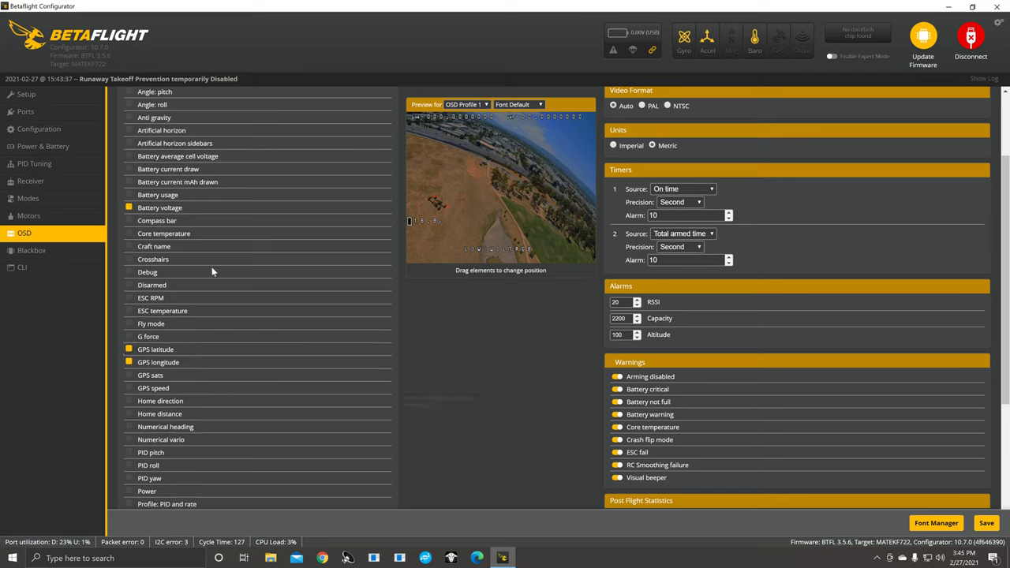
{"action": "left_click", "coordinate": [986, 524]}
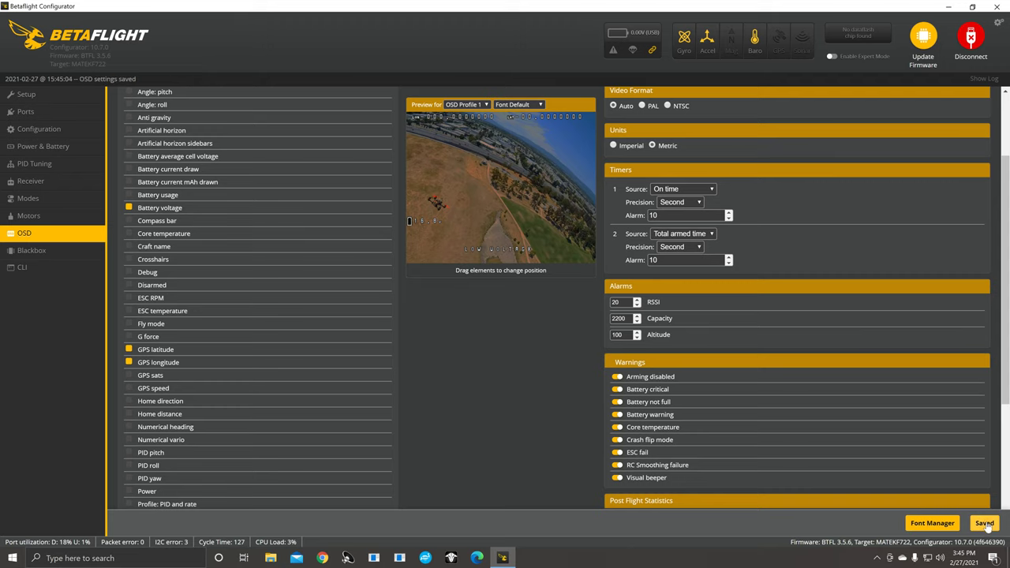
- Review the OSD warnings, post flight statistics, alarms and timers, and save the OSD settings
{"action": "scroll", "coordinate": [692, 326], "scroll_direction": "down", "scroll_amount": 3}
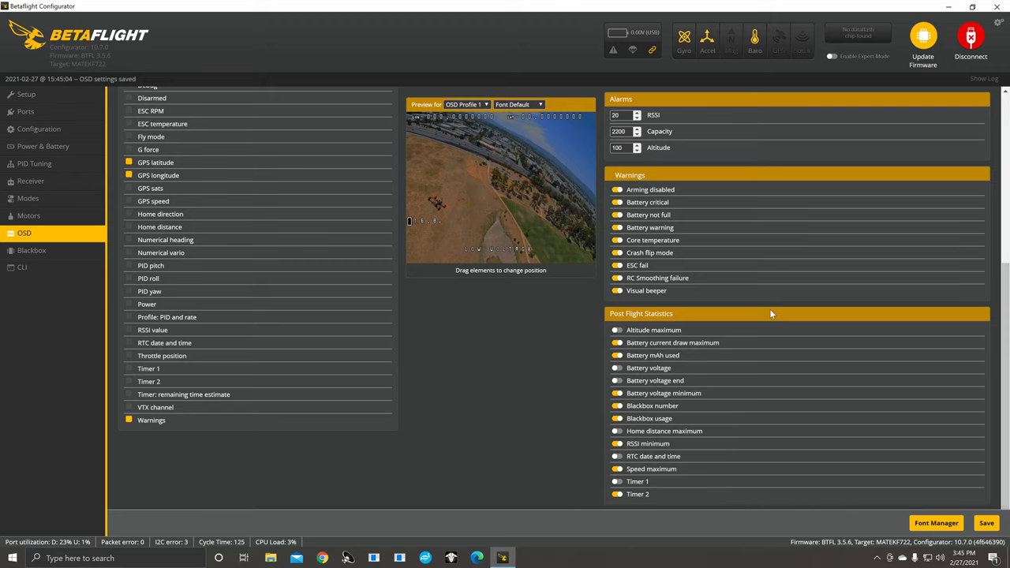
{"action": "scroll", "coordinate": [769, 310], "scroll_direction": "up", "scroll_amount": 2}
{"action": "scroll", "coordinate": [759, 359], "scroll_direction": "down", "scroll_amount": 2}
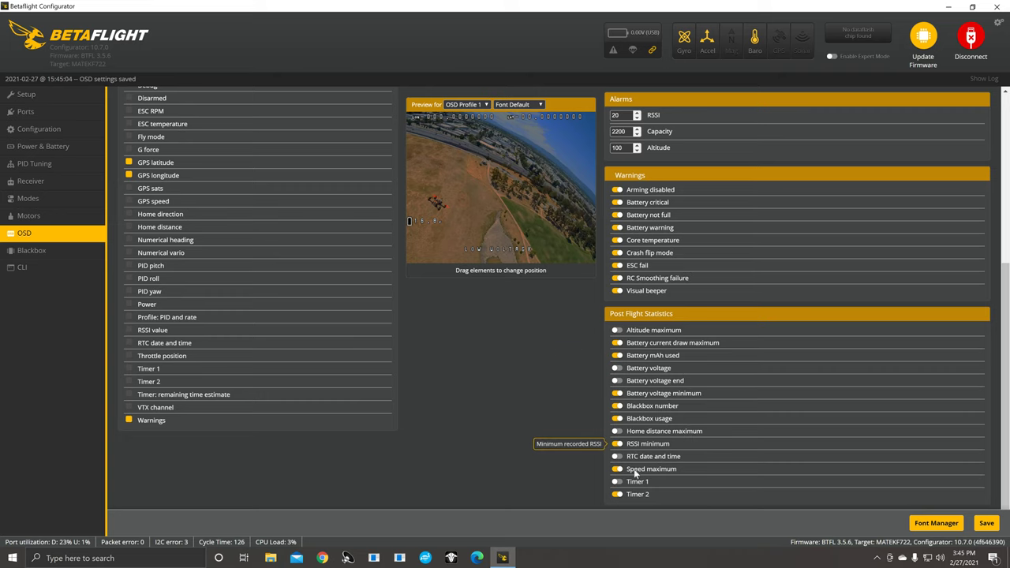
{"action": "scroll", "coordinate": [716, 377], "scroll_direction": "up", "scroll_amount": 2}
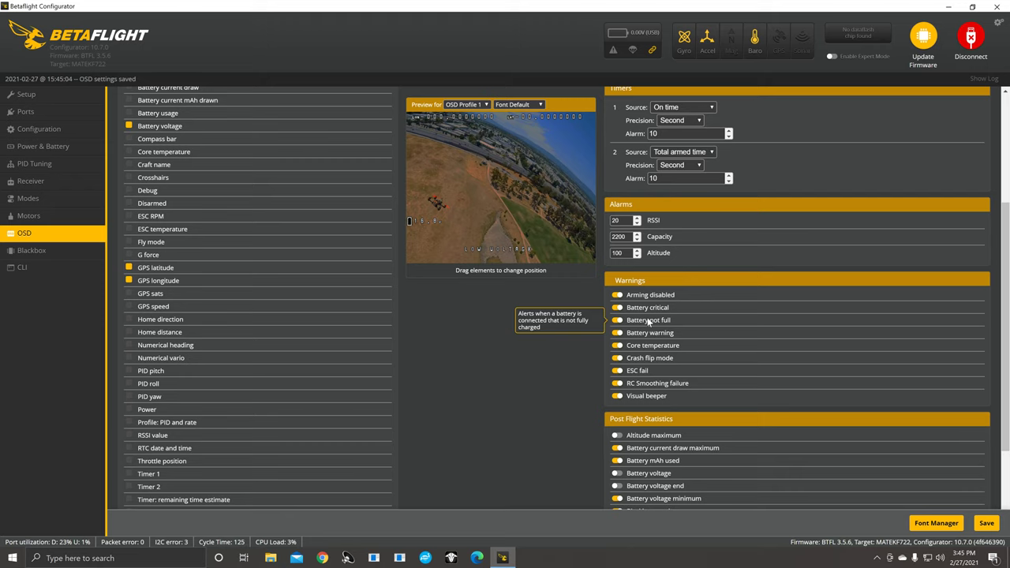
{"action": "scroll", "coordinate": [762, 348], "scroll_direction": "down", "scroll_amount": 2}
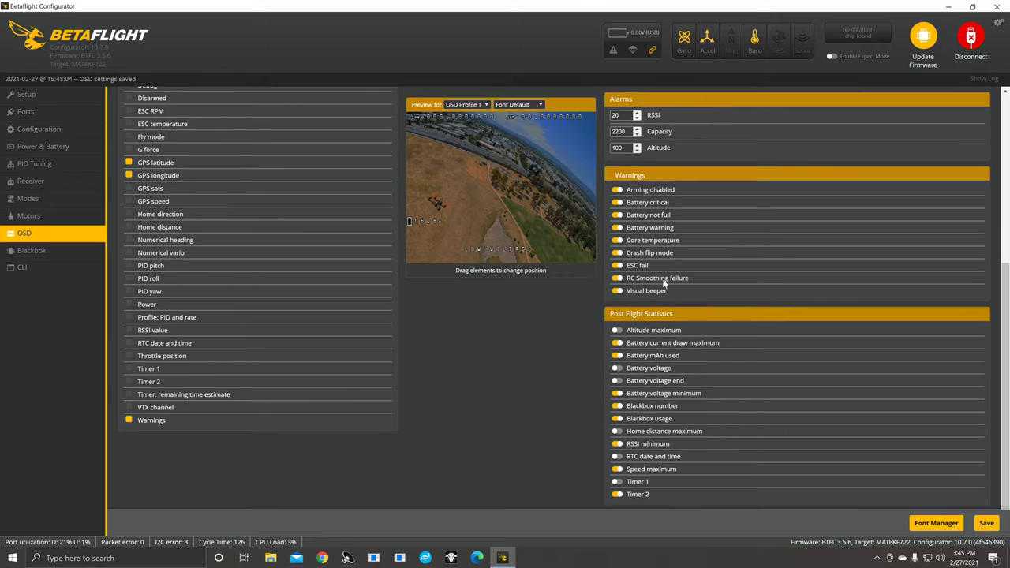
{"action": "scroll", "coordinate": [669, 316], "scroll_direction": "up", "scroll_amount": 4}
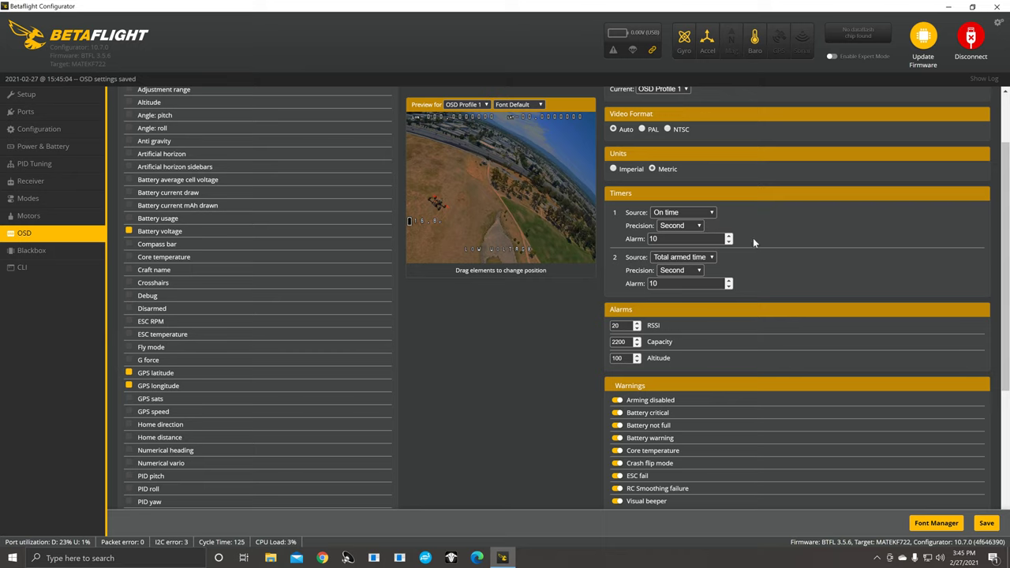
{"action": "left_click", "coordinate": [987, 523]}
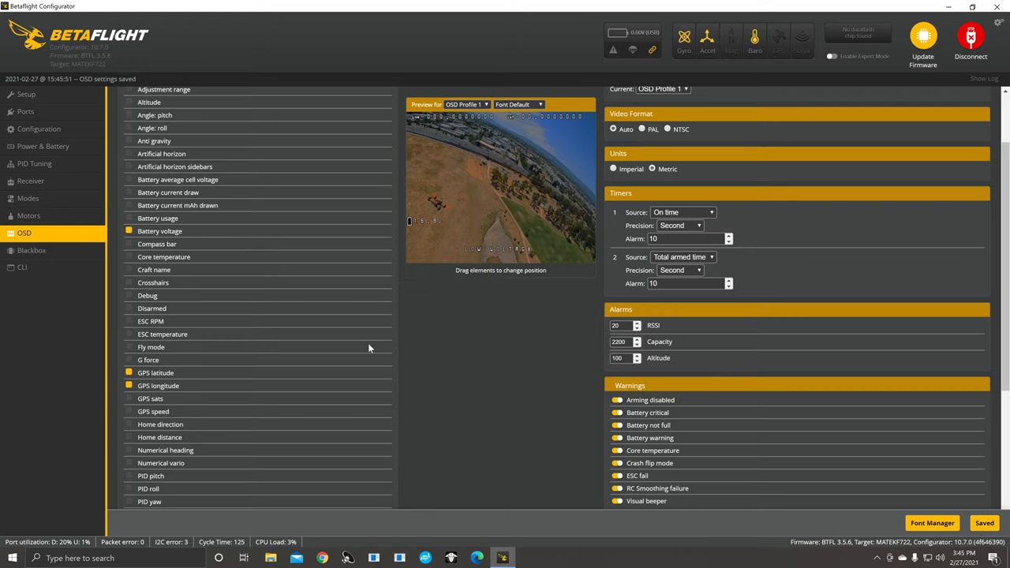
- Calibrate the accelerometer with the board resting level and still, and disconnect the flight controller
{"action": "left_click", "coordinate": [46, 250]}
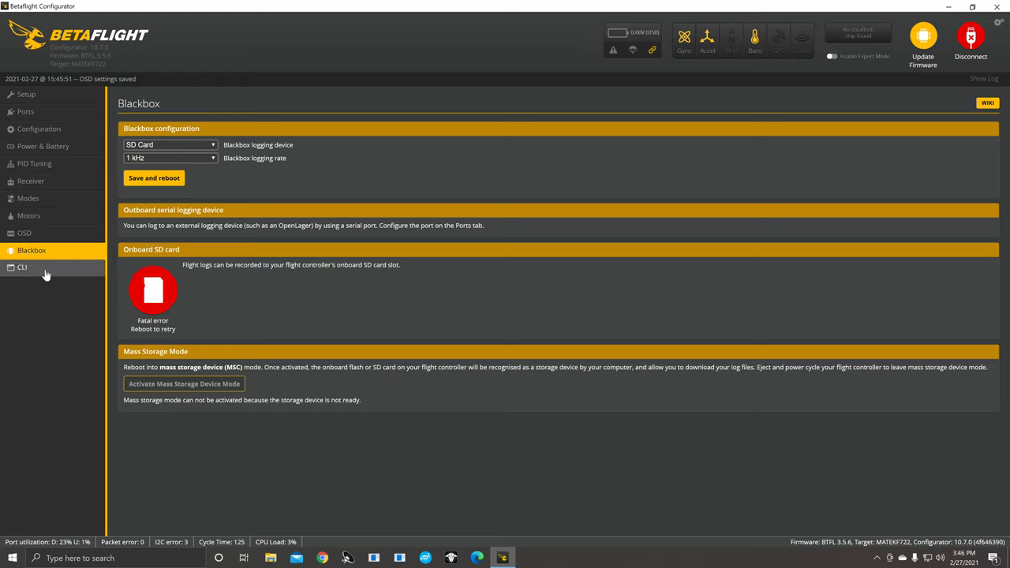
{"action": "left_click", "coordinate": [60, 101]}
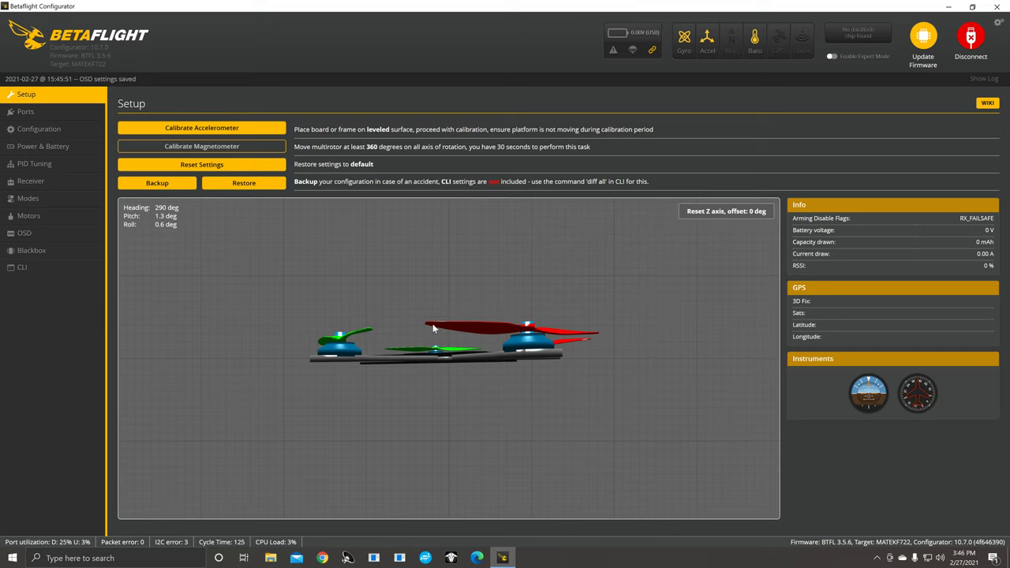
{"action": "left_click", "coordinate": [235, 130]}
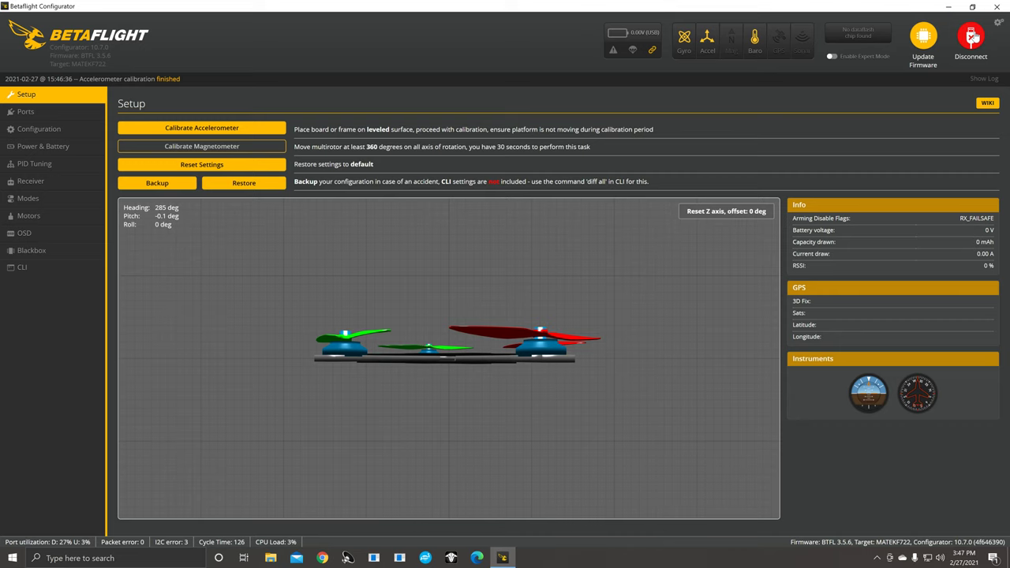
{"action": "left_click", "coordinate": [971, 36]}
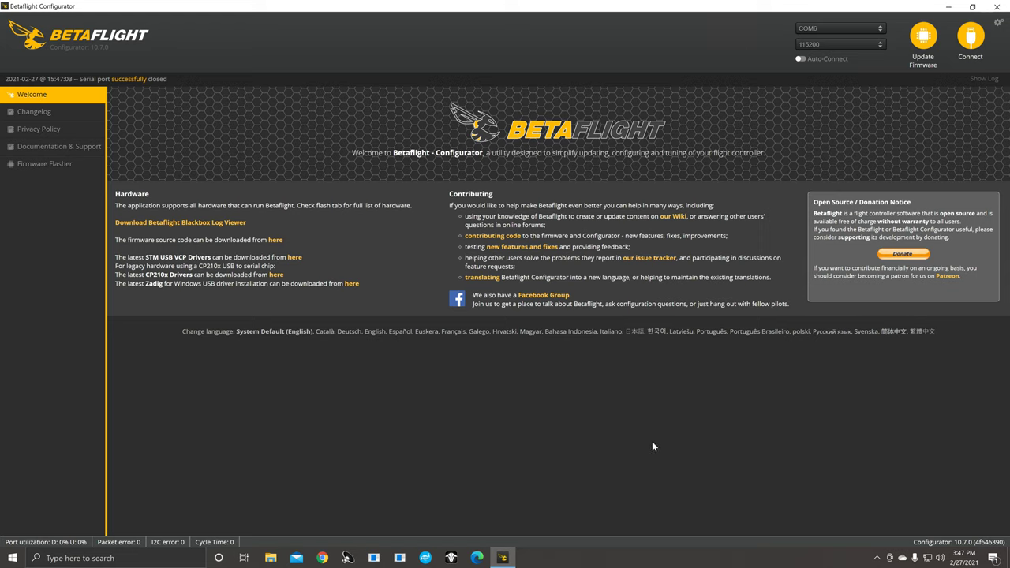
- Bring up the GeForce Experience overlay, and stop and save the running screen recording
{"action": "key", "text": "alt+z"}
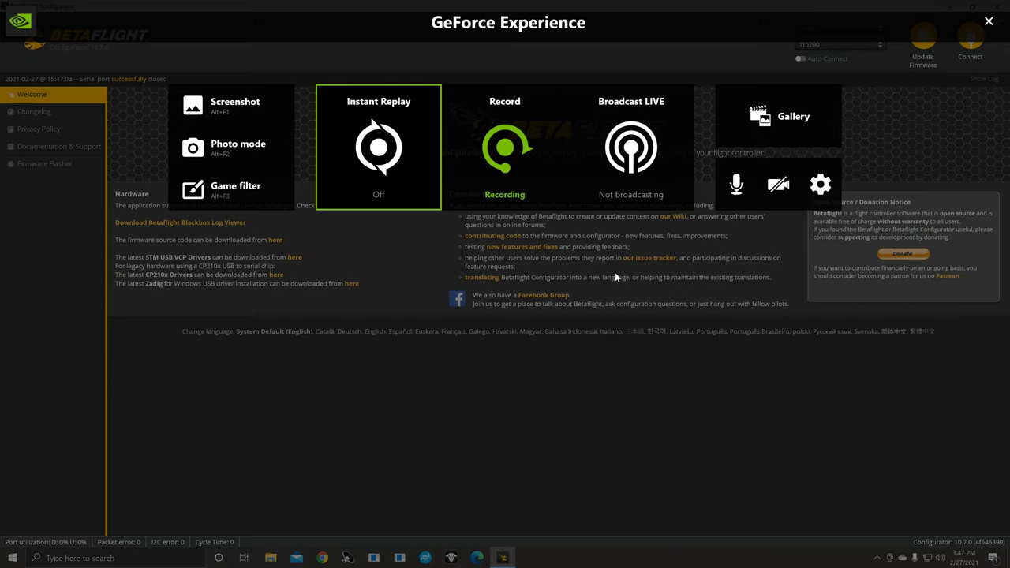
{"action": "left_click", "coordinate": [507, 155]}
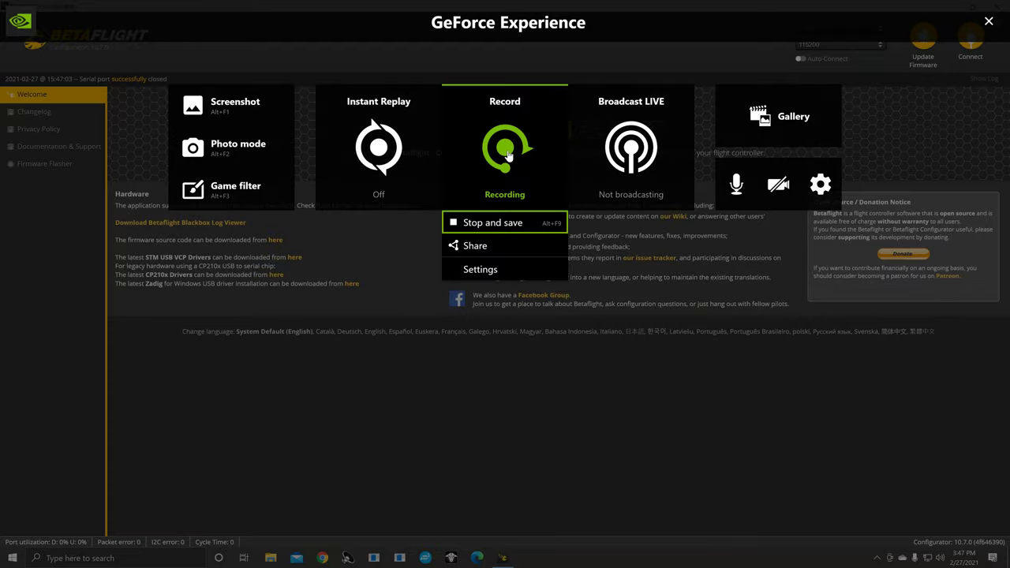
{"action": "left_click", "coordinate": [490, 225]}
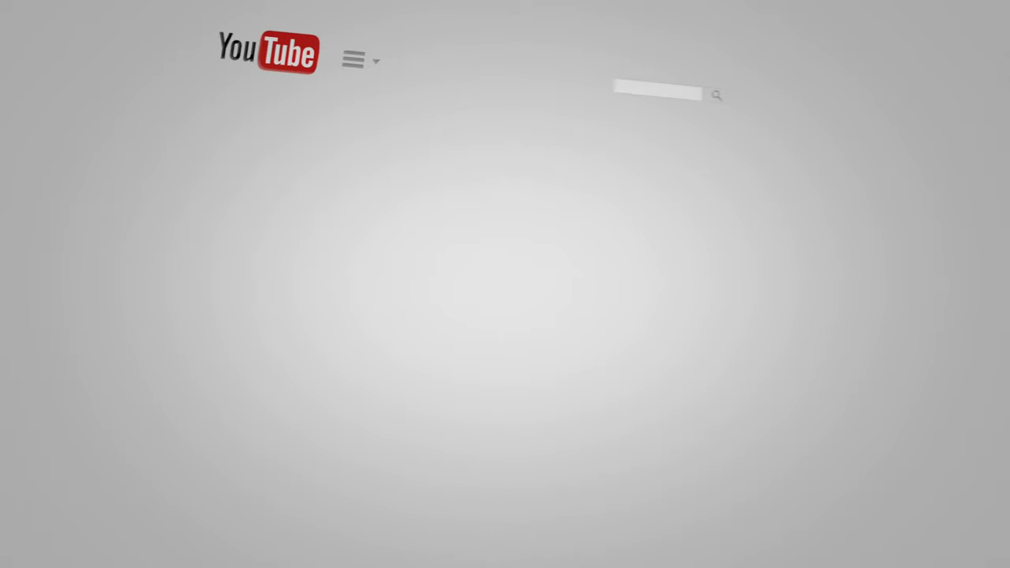